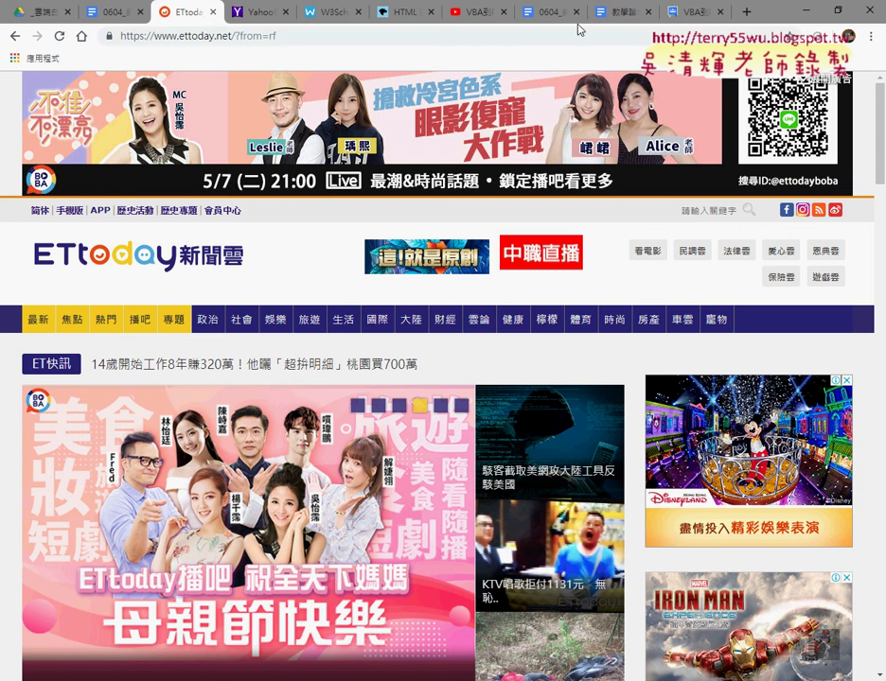
- Close the Yahoo tab and return to the ETtoday news tab
left_click(265, 15)
left_click(285, 18)
left_click(262, 11)
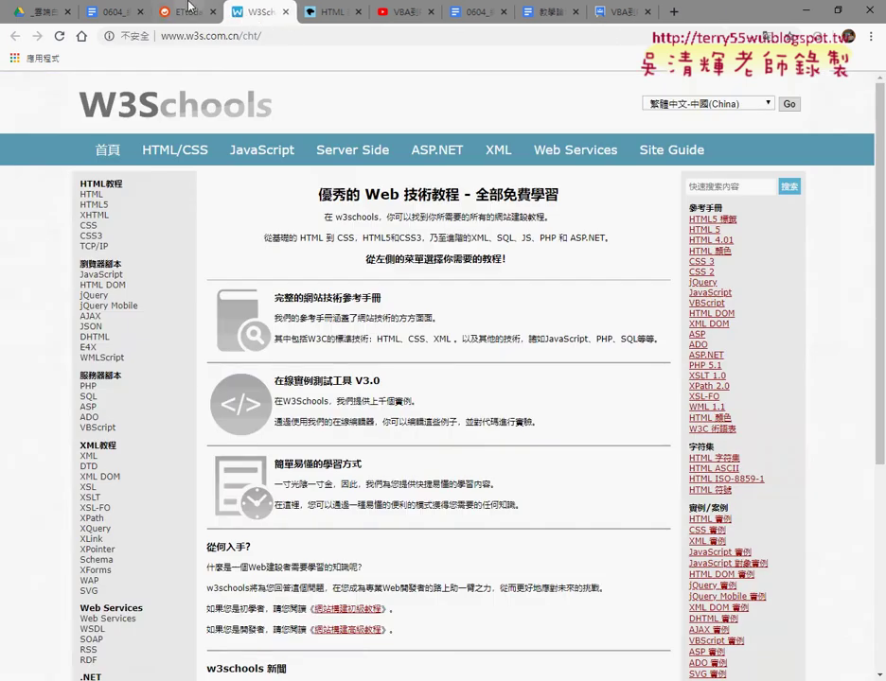
left_click(186, 11)
- Scroll down to the 焦點新聞 section and select its heading text
scroll(289, 204, "down", 3)
scroll(301, 203, "down", 2)
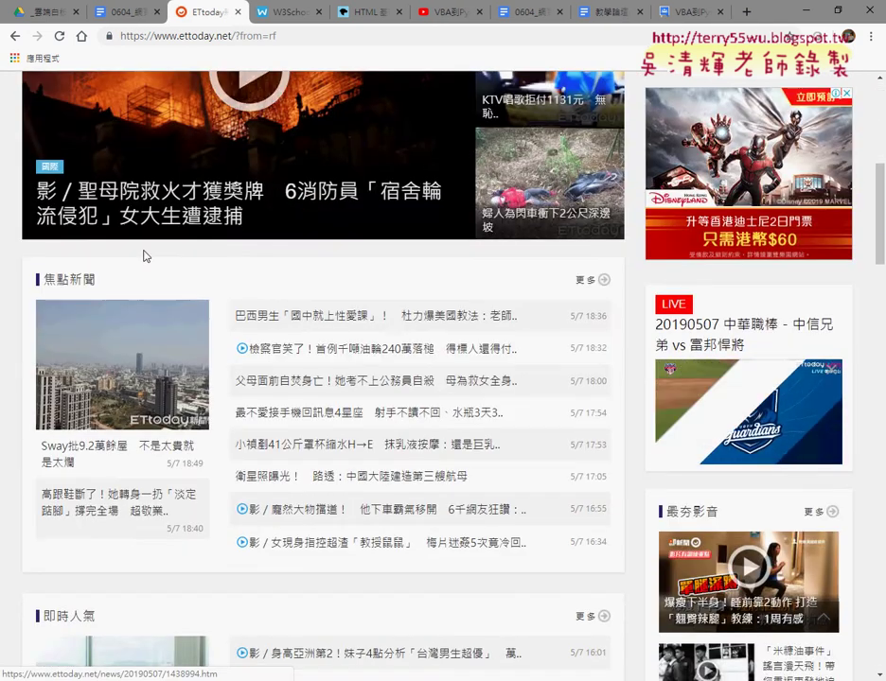
left_click_drag(106, 282, 42, 281)
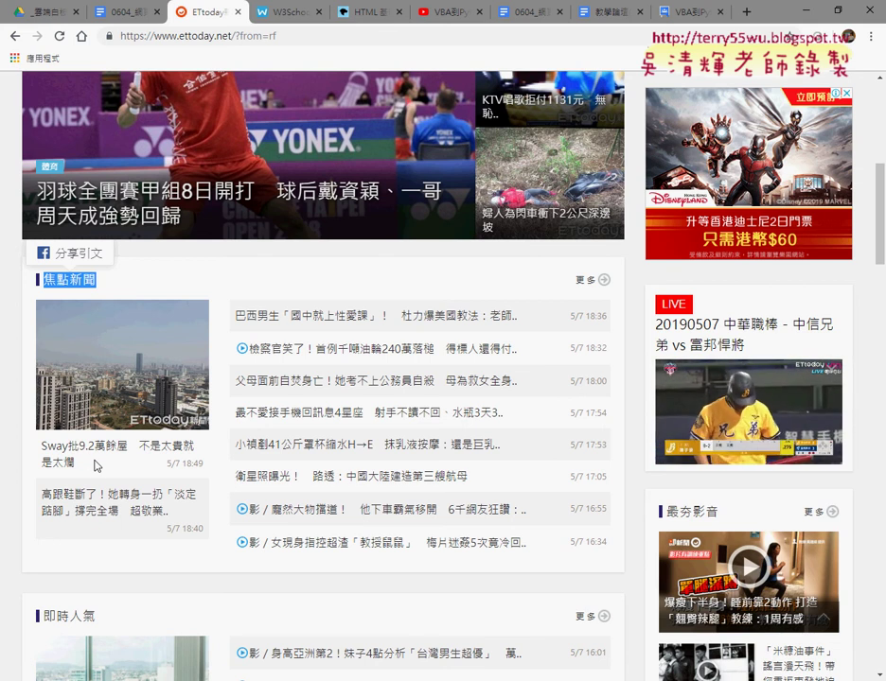
- Inspect the Sway headline to show its /news/20190507/1439216.htm link element in DevTools
right_click(87, 451)
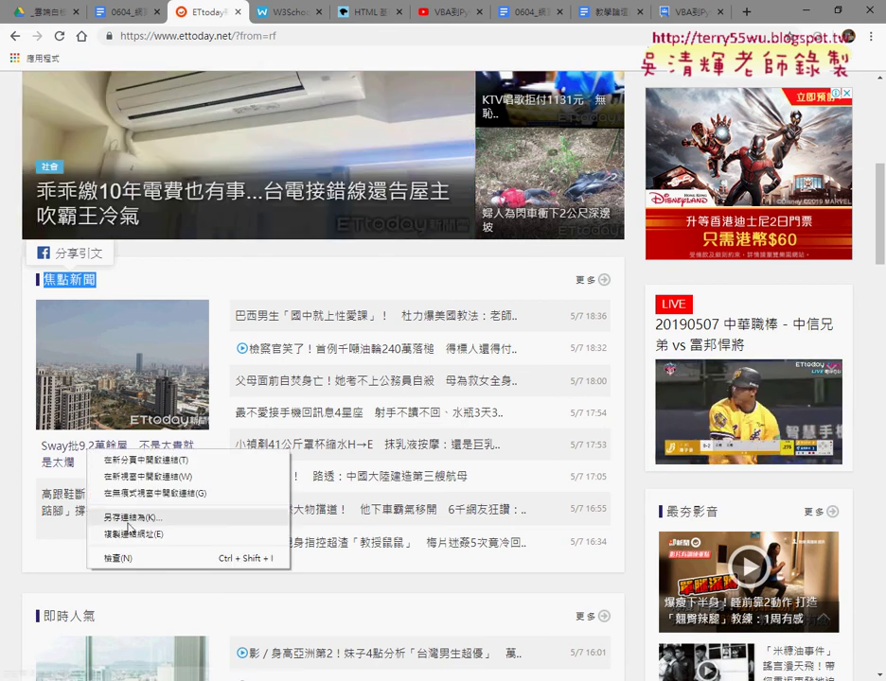
left_click(118, 559)
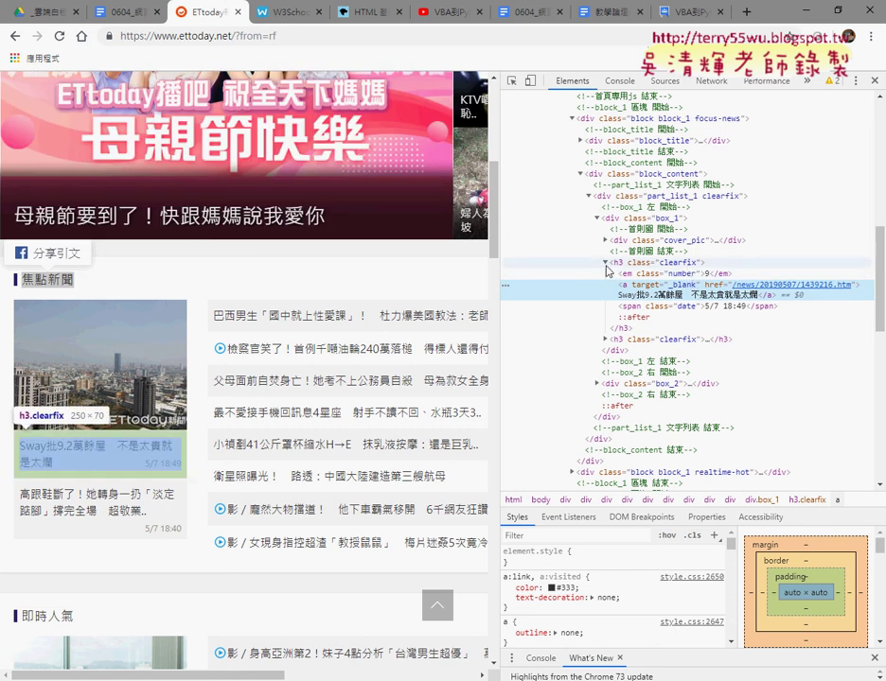
- Toggle the Sway headline's h3 clearfix node closed, open and closed again
left_click(605, 264)
left_click(606, 264)
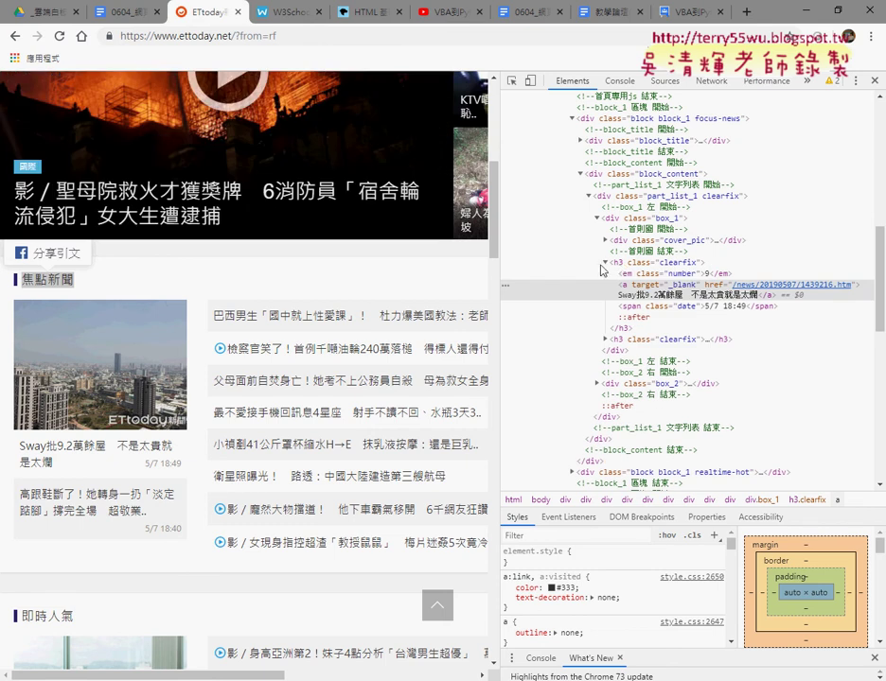
left_click(605, 265)
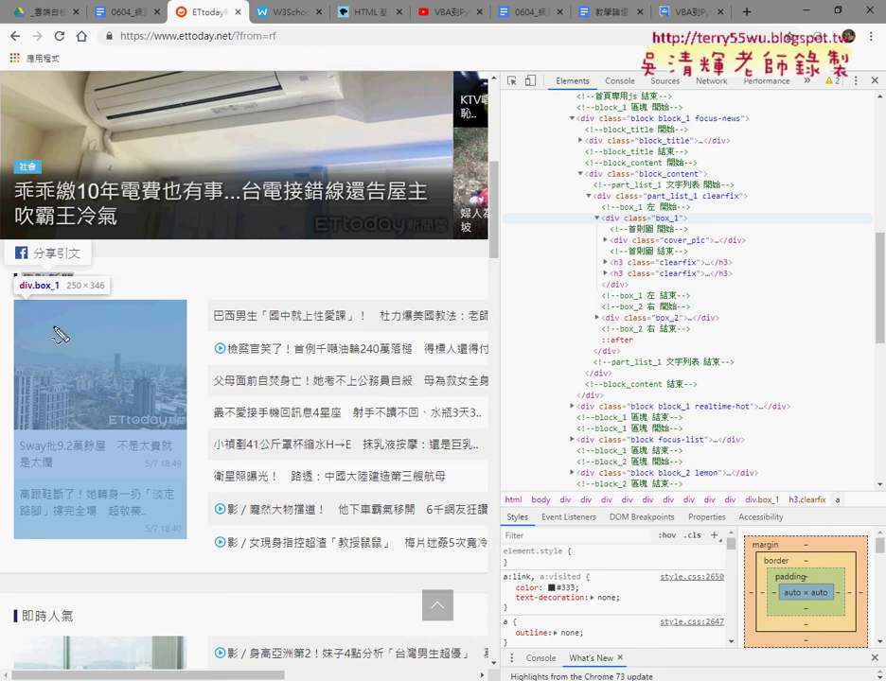
- Mark box_1's image column and the headline list beside it, then clear the marks
mouse_move(9, 301)
left_mouse_down()
mouse_move(24, 518)
mouse_move(69, 544)
left_mouse_up()
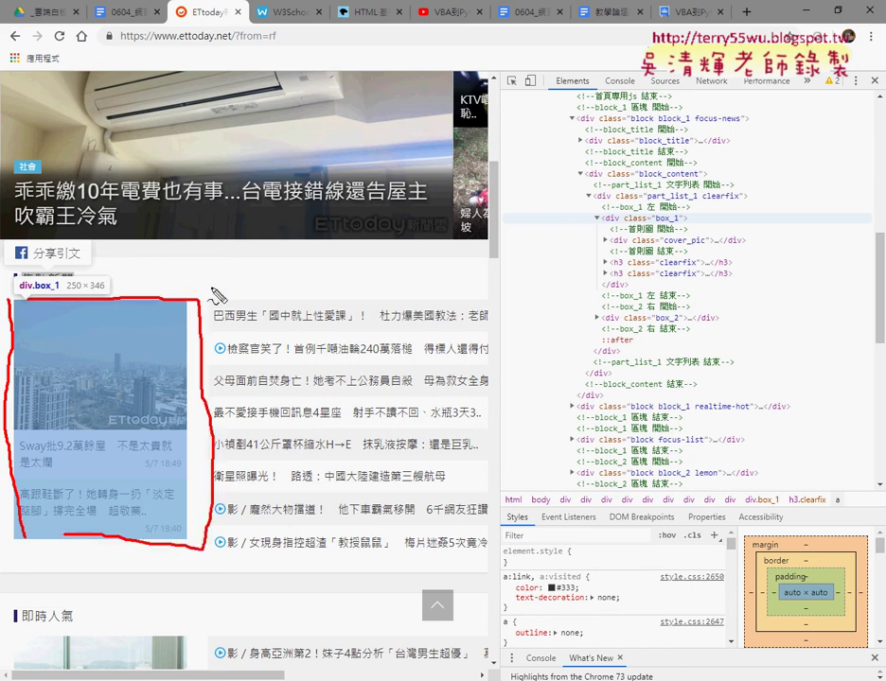
left_click_drag(219, 299, 218, 558)
mouse_move(246, 333)
left_mouse_down()
mouse_move(491, 437)
mouse_move(280, 508)
left_mouse_up()
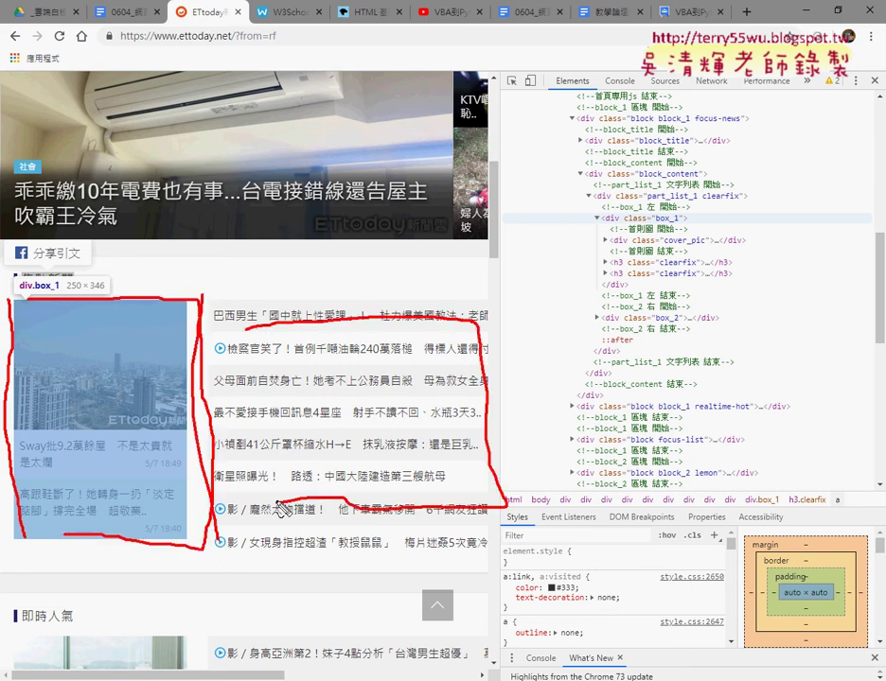
key("Escape")
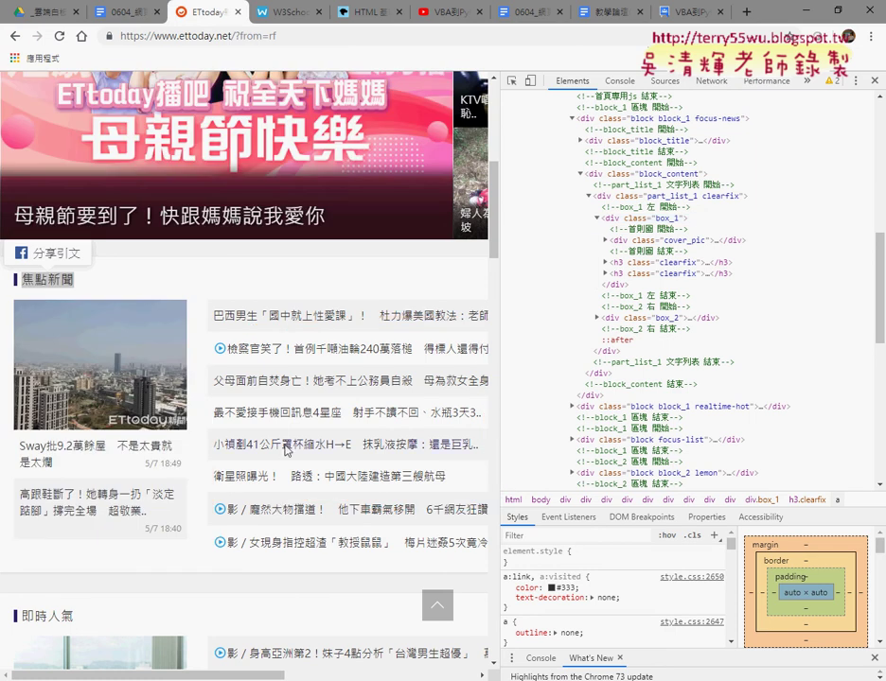
- Select the part_list_1 clearfix div, then its parent block_content div
left_click(670, 198)
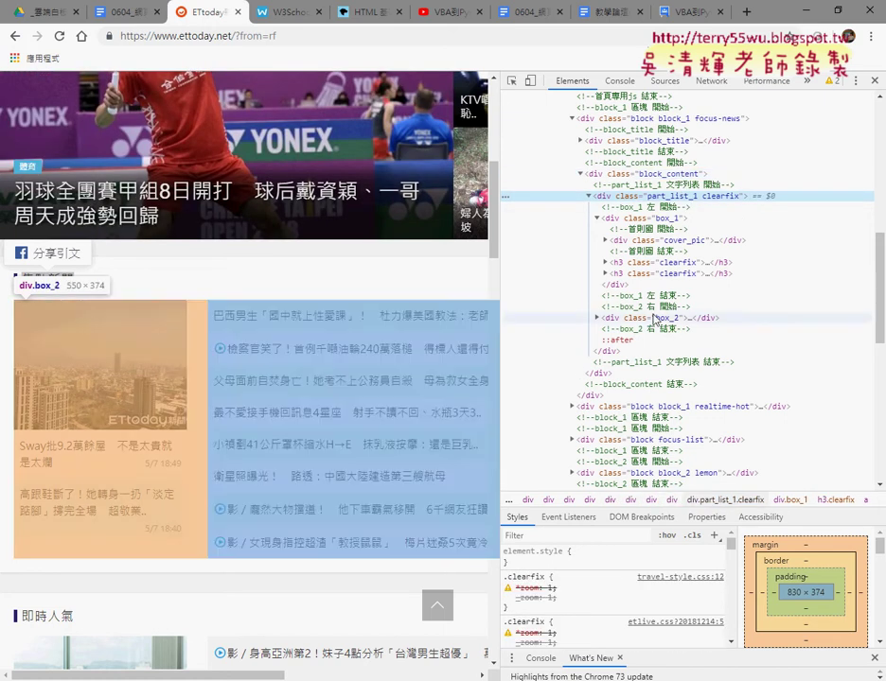
double_click(692, 198)
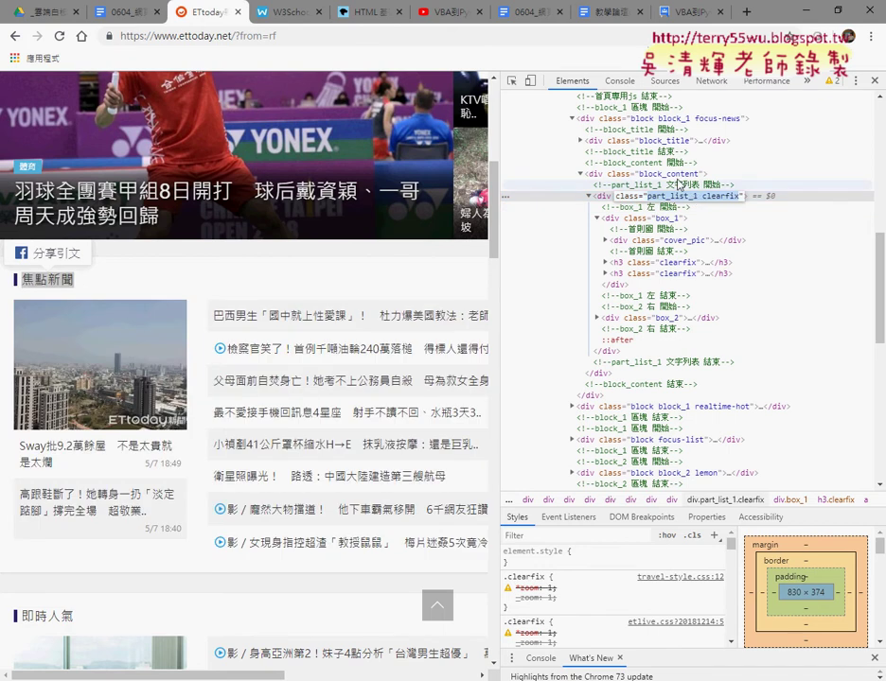
left_click(674, 176)
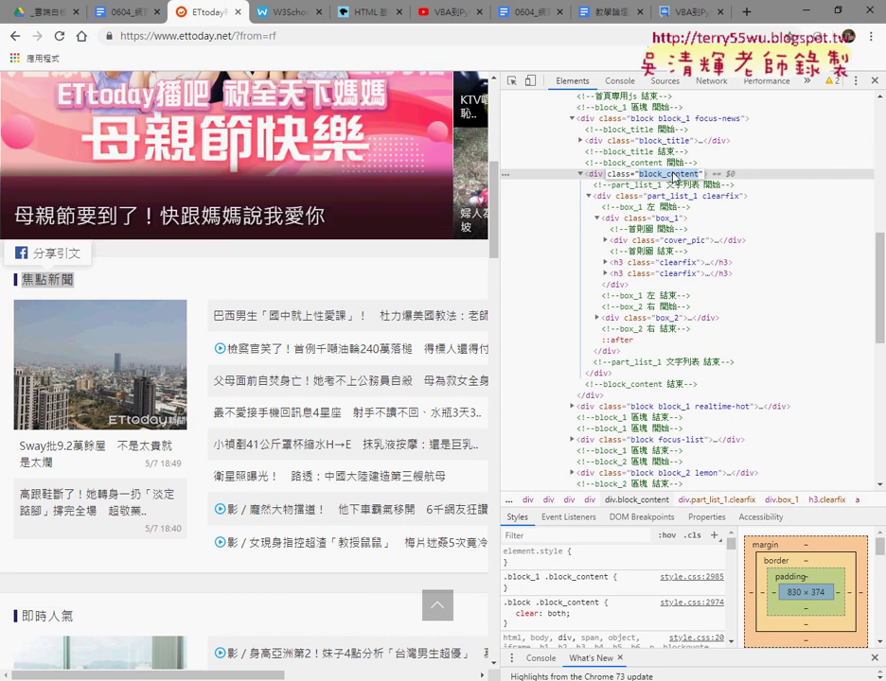
- Search the Elements HTML for block_content (22 matches), jump to the first, then reload
key("ctrl+f")
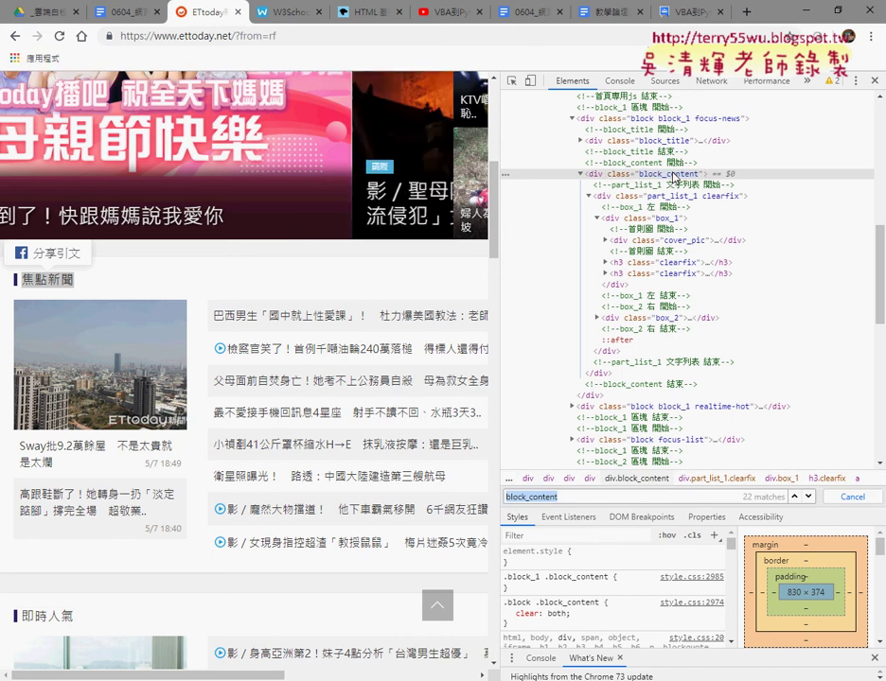
key("Return")
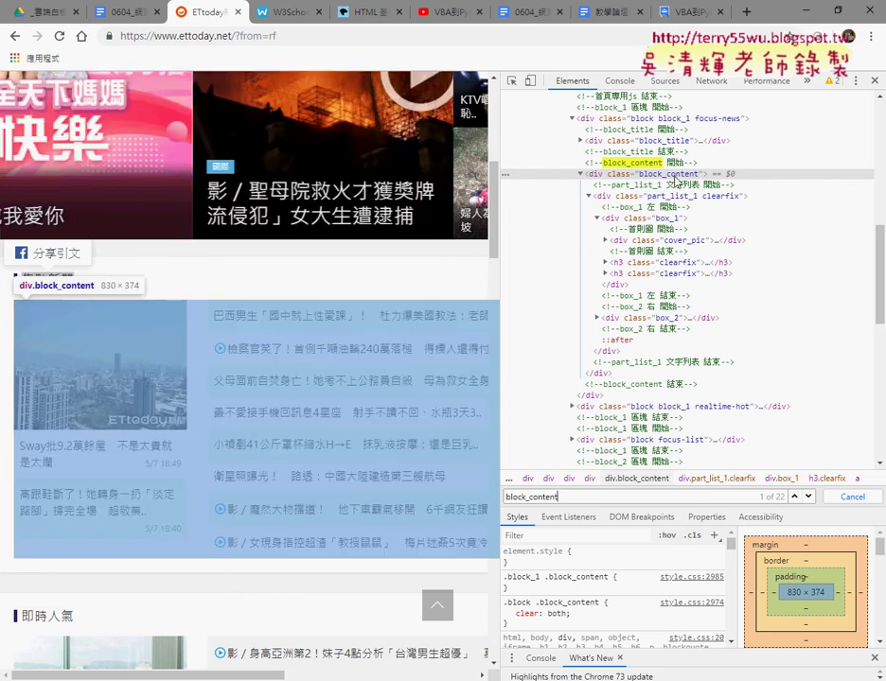
key("F5")
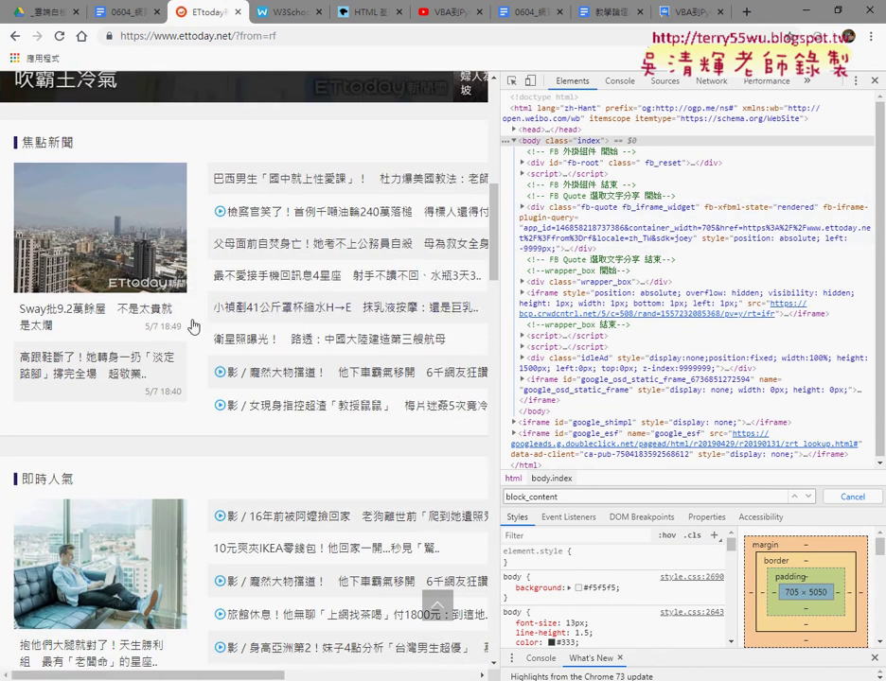
- Inspect the Sway headline again and re-expand its h3 clearfix node to show the link
right_click(139, 303)
left_click(200, 424)
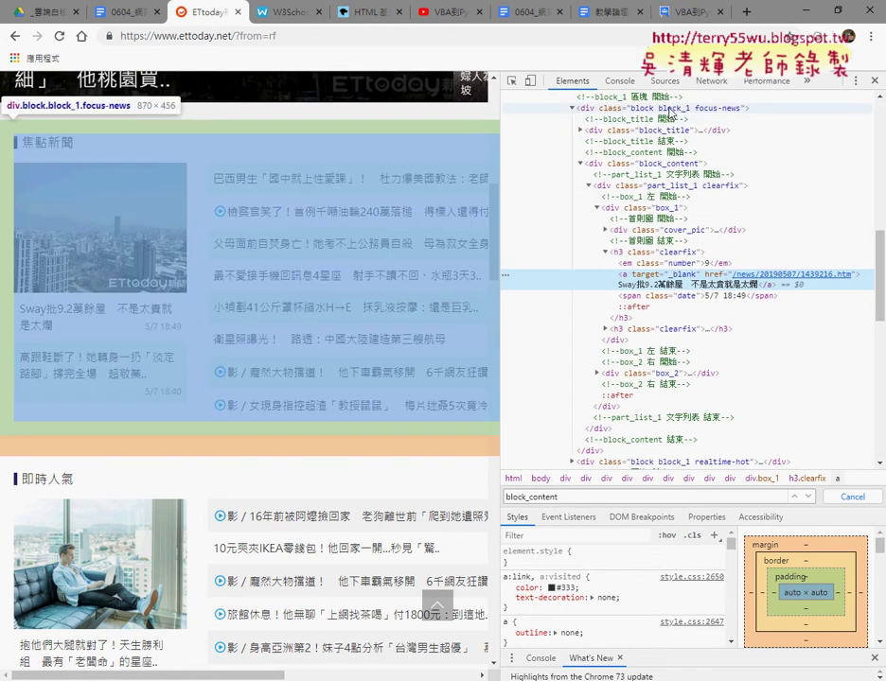
scroll(668, 112, "up", 1)
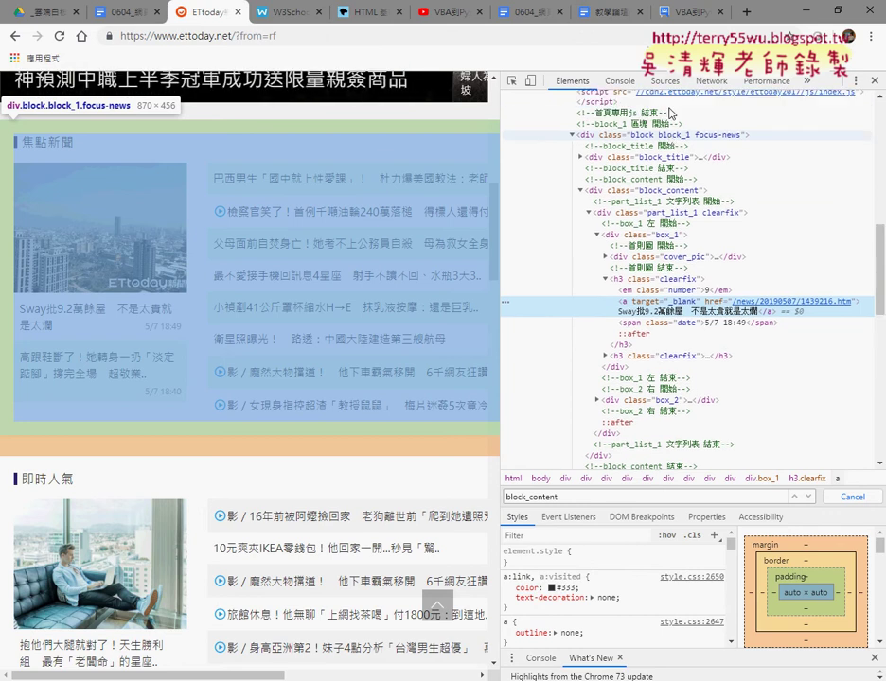
scroll(667, 142, "up", 1)
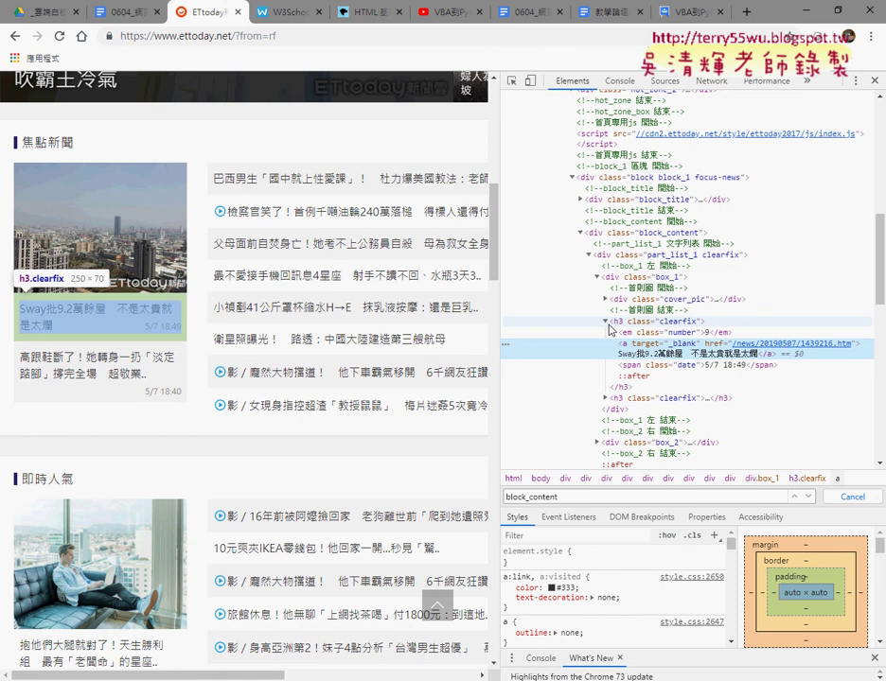
left_click(606, 323)
left_click(606, 322)
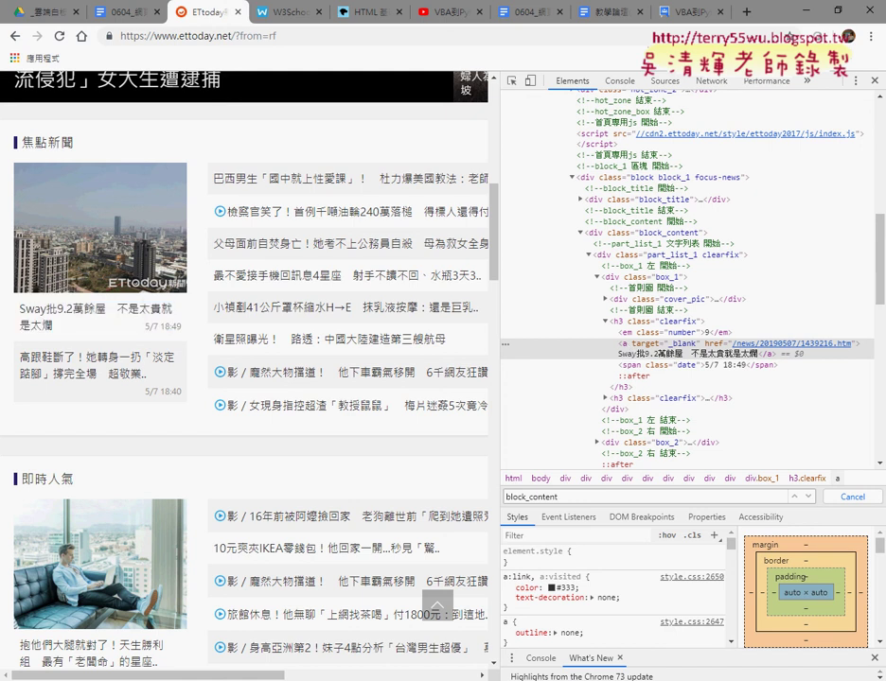
- In Eclipse, enlarge the console and re-run 03_下載ETTODAY熱門新聞.py
key("alt+Tab")
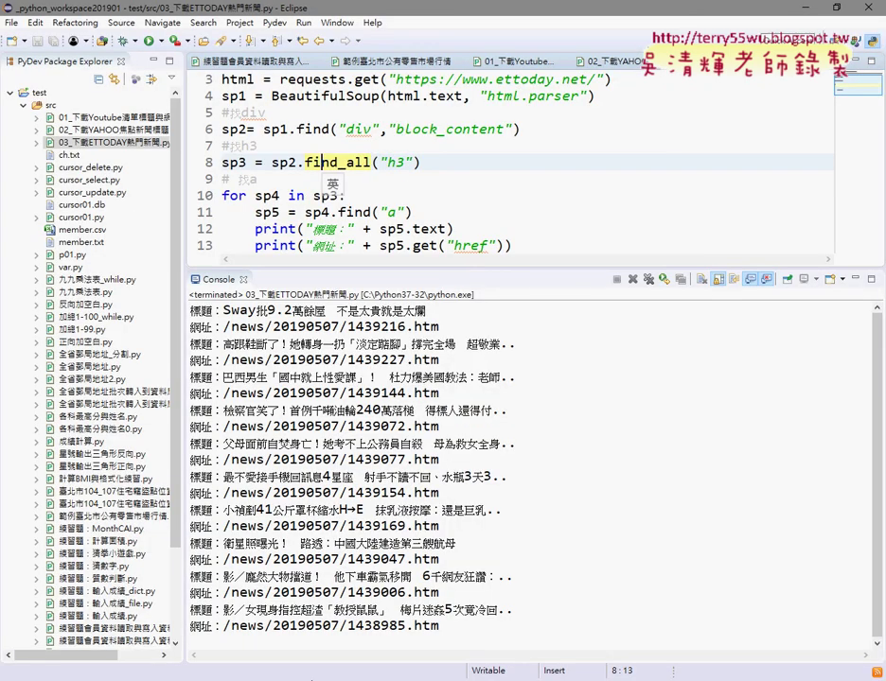
left_click_drag(465, 271, 464, 133)
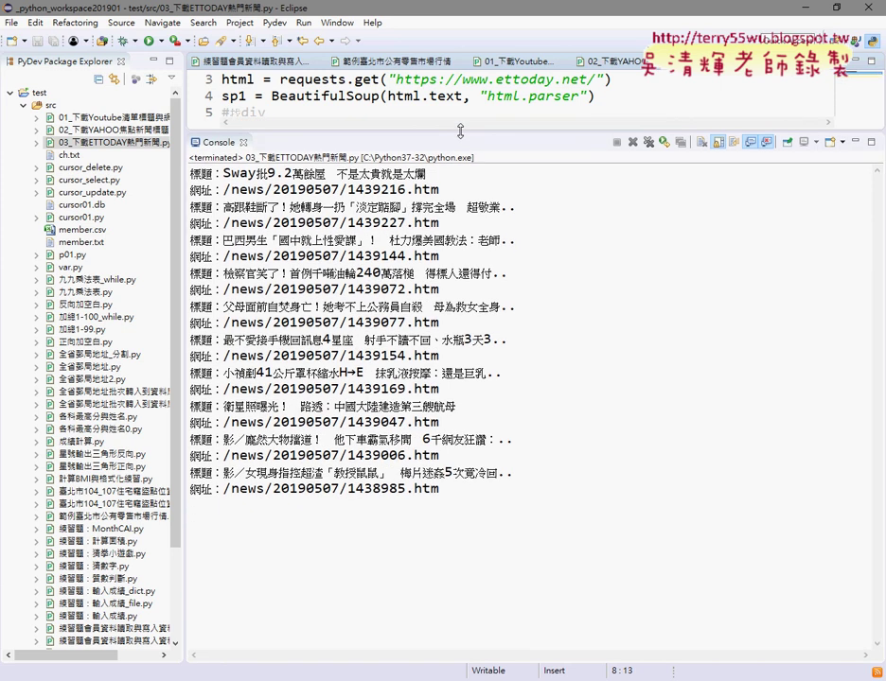
left_click(148, 42)
- Highlight the first printed headline and its link path, then give the code slightly more room
left_click_drag(190, 173, 426, 174)
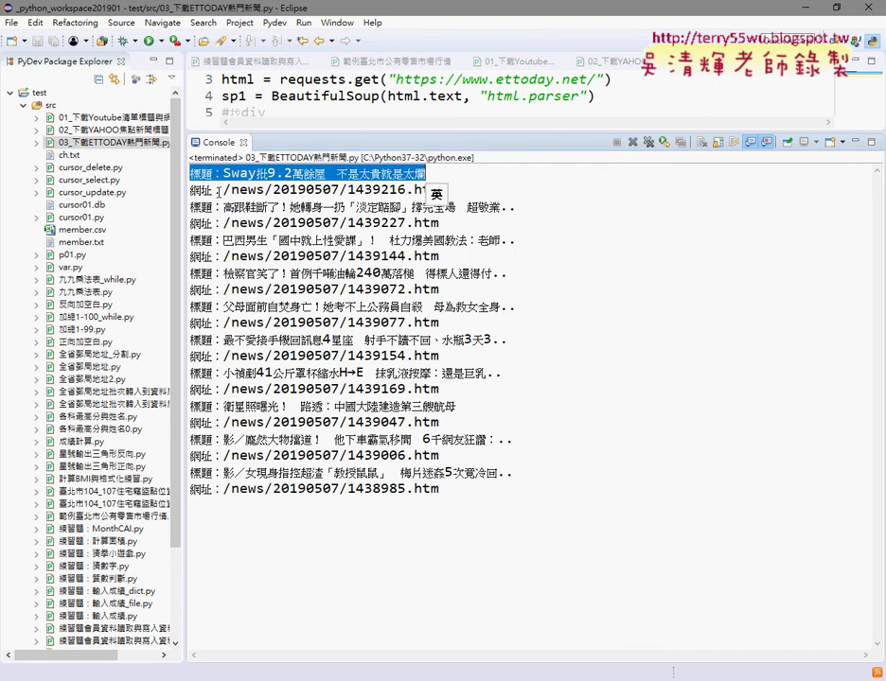
left_click_drag(223, 189, 442, 189)
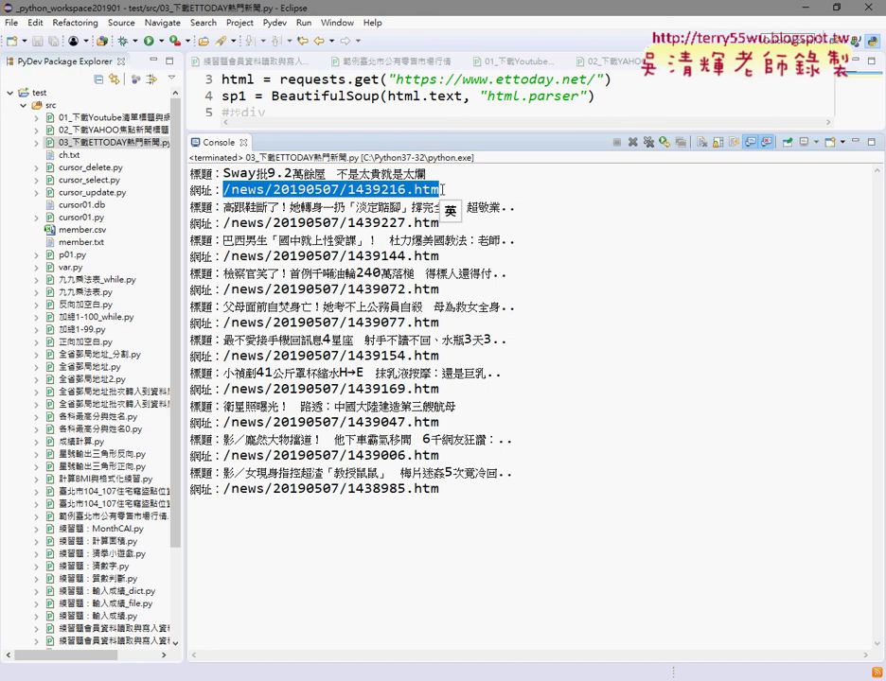
left_click_drag(457, 132, 457, 149)
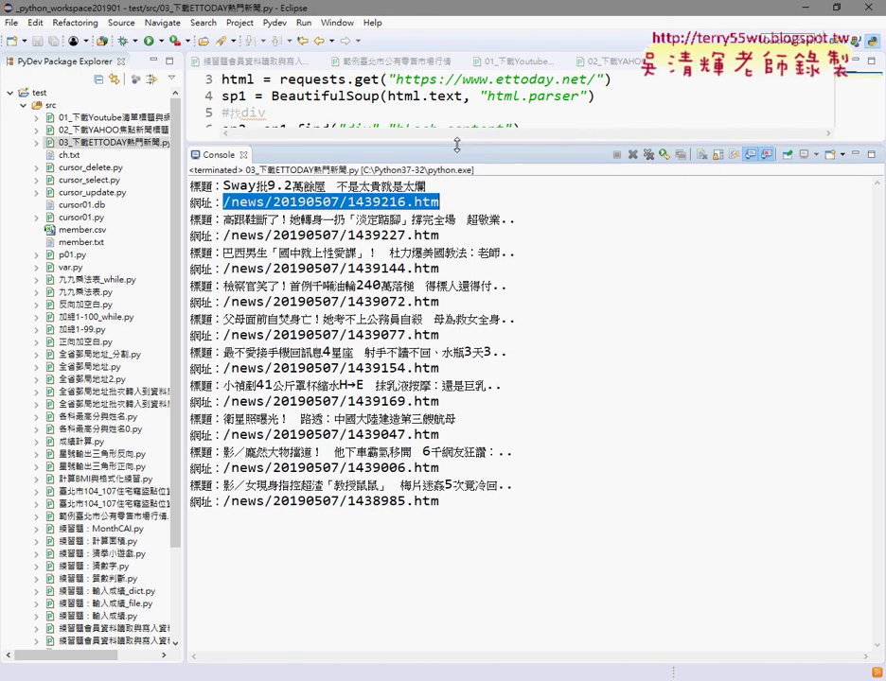
- Highlight div, sp1, the div block_content lookup and sp2 in the script
double_click(254, 113)
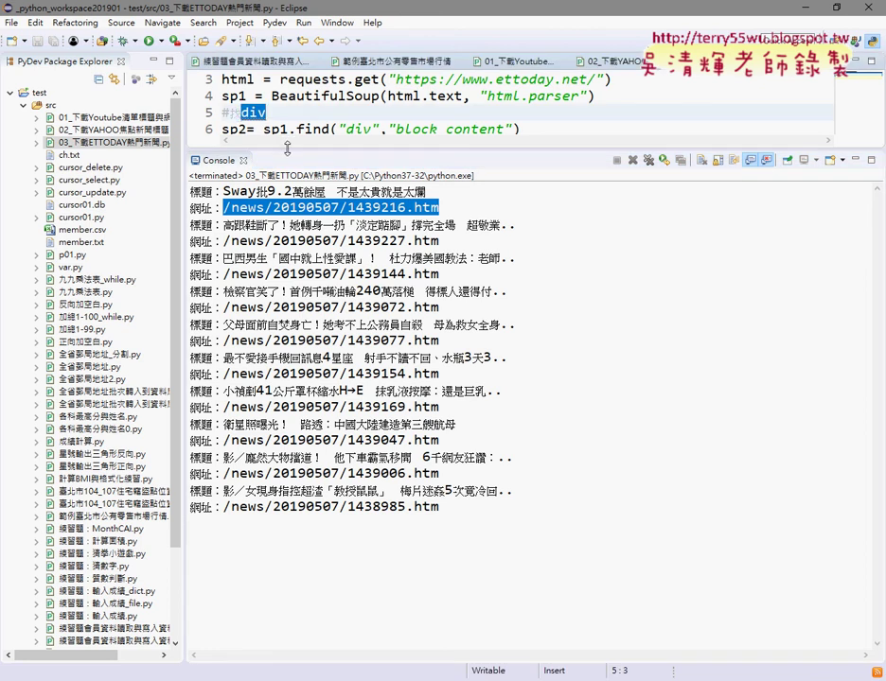
left_click_drag(289, 150, 289, 158)
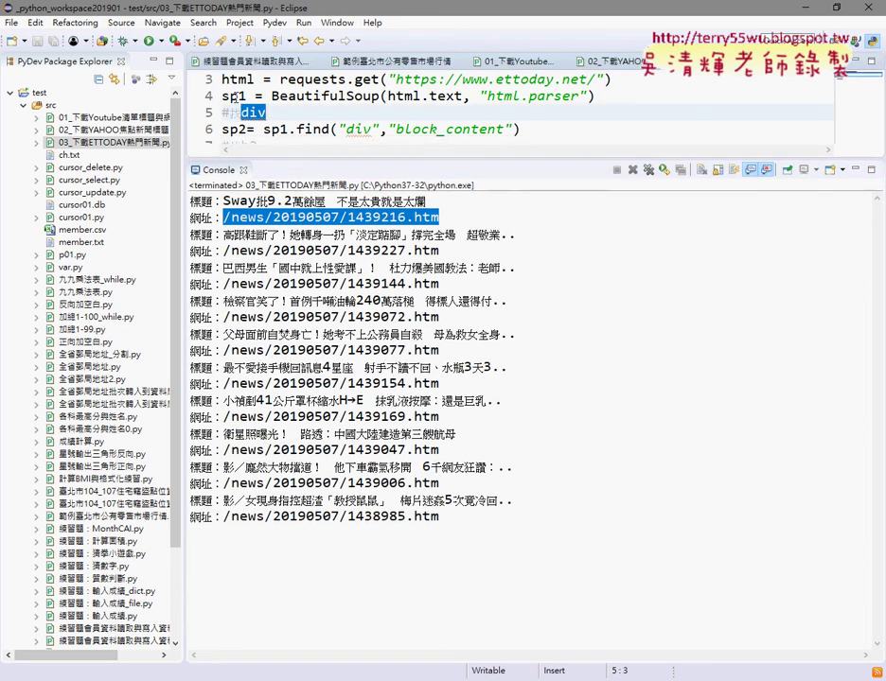
double_click(233, 96)
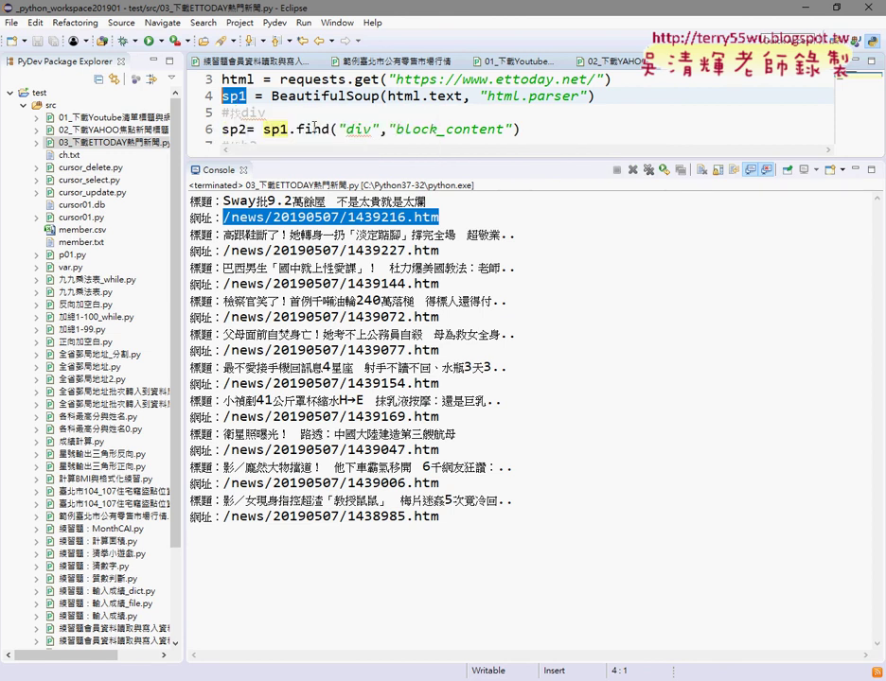
double_click(359, 129)
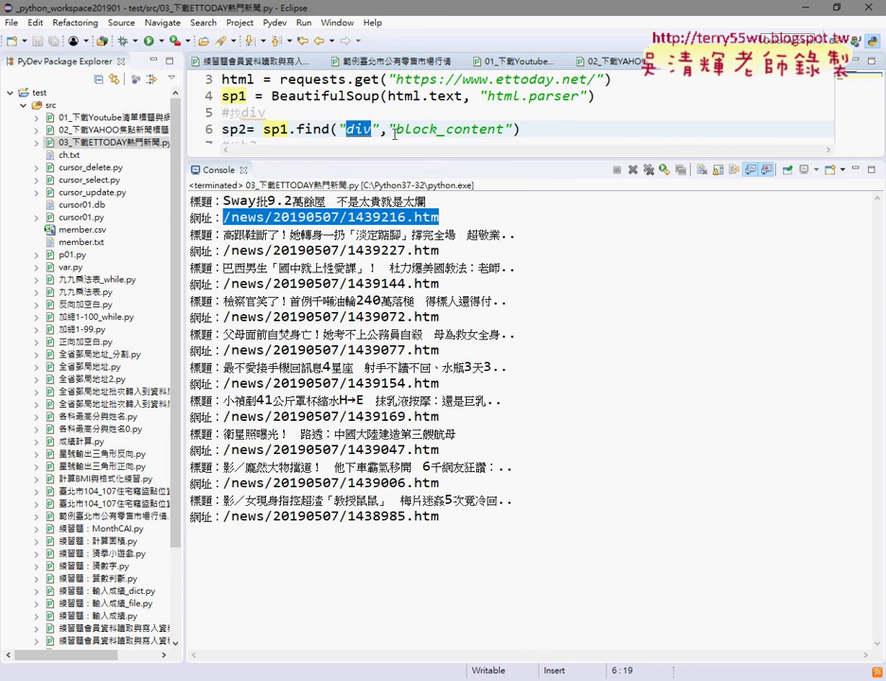
left_click_drag(396, 131, 503, 129)
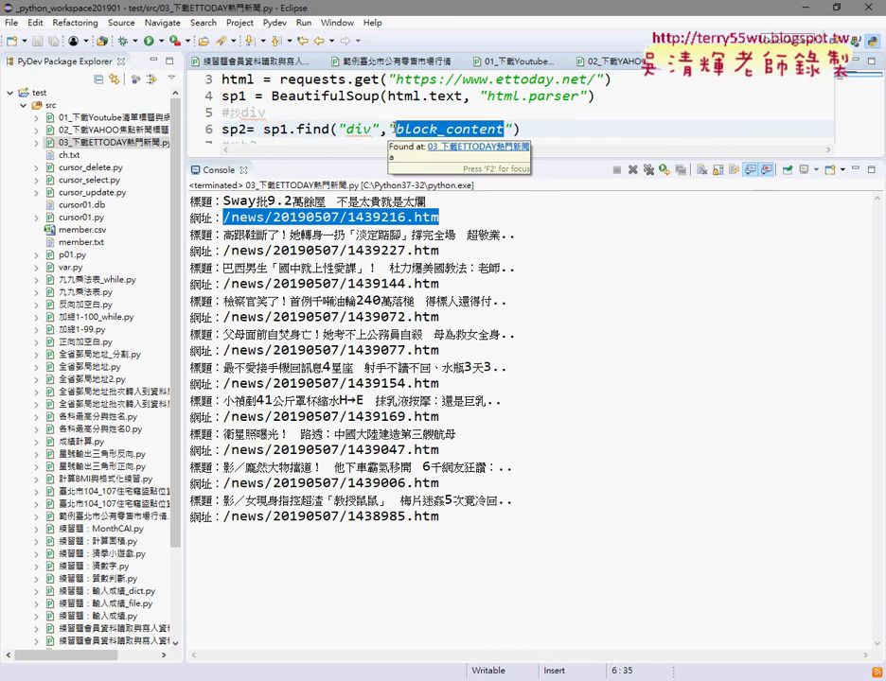
left_click_drag(246, 130, 222, 130)
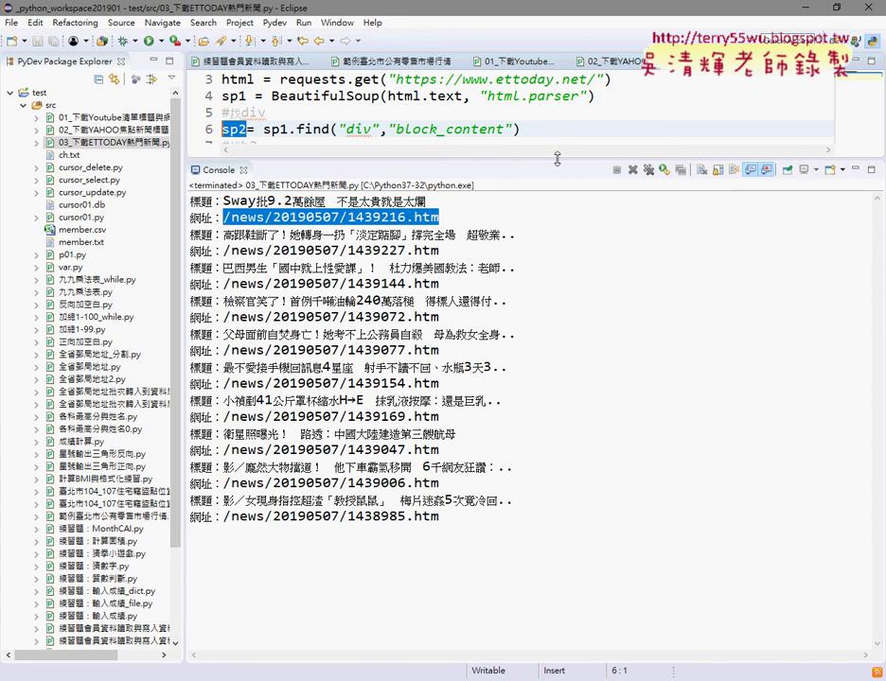
- Enlarge the code view to reveal sp3 = sp2.find_all("h3") and highlight find_all's _all
left_click_drag(557, 159, 559, 184)
left_click(346, 163)
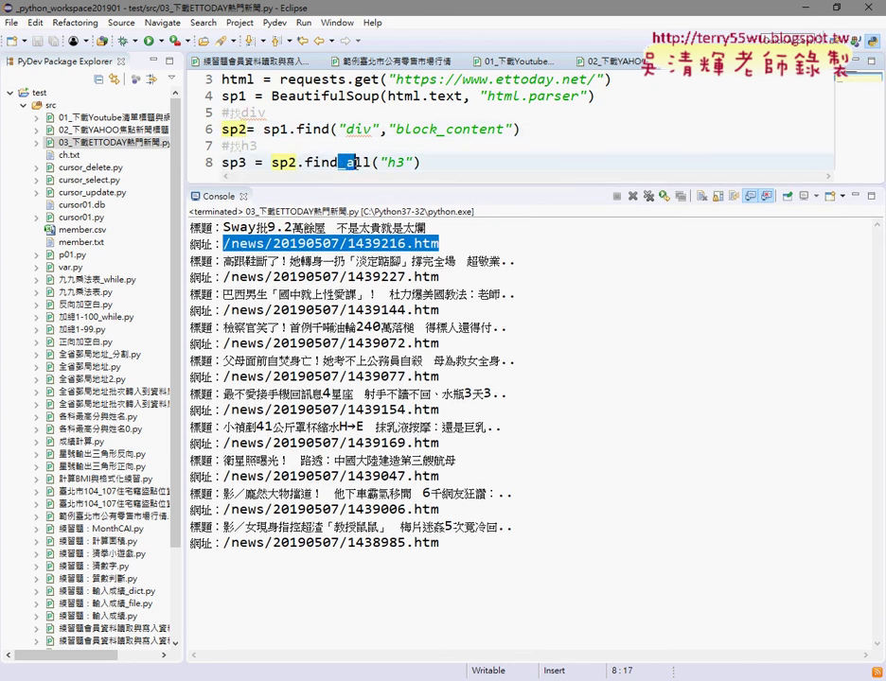
left_click_drag(346, 163, 371, 163)
key("alt+Tab")
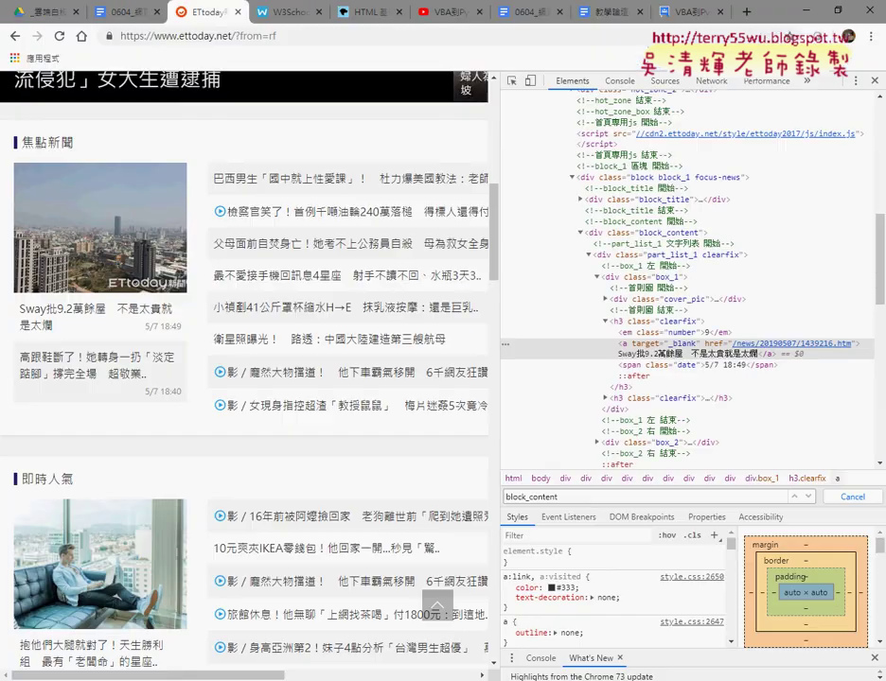
- Collapse the first h3 clearfix node and expand box_2 to list its h3 headlines
left_click(606, 322)
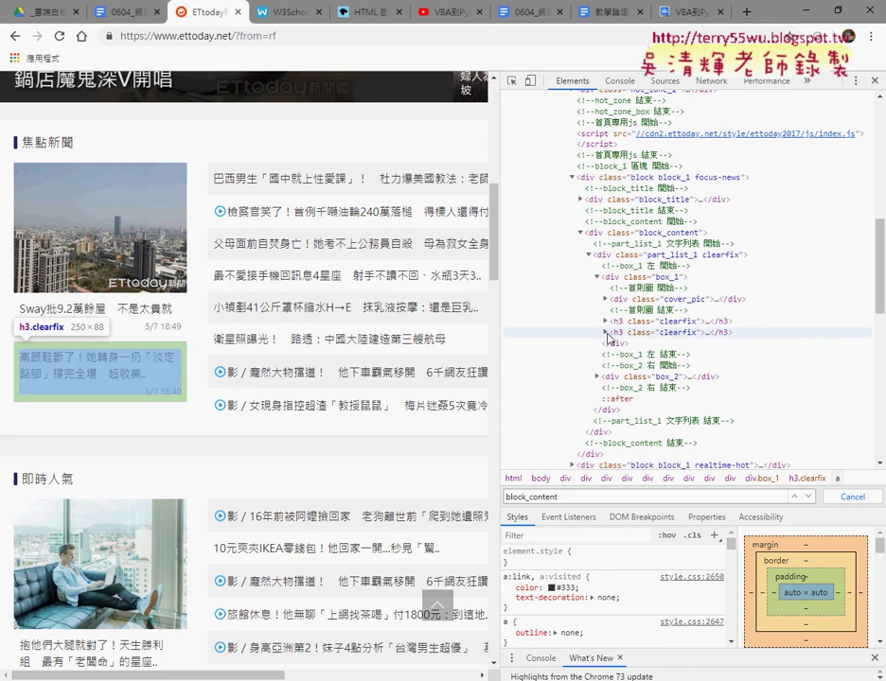
left_click(599, 376)
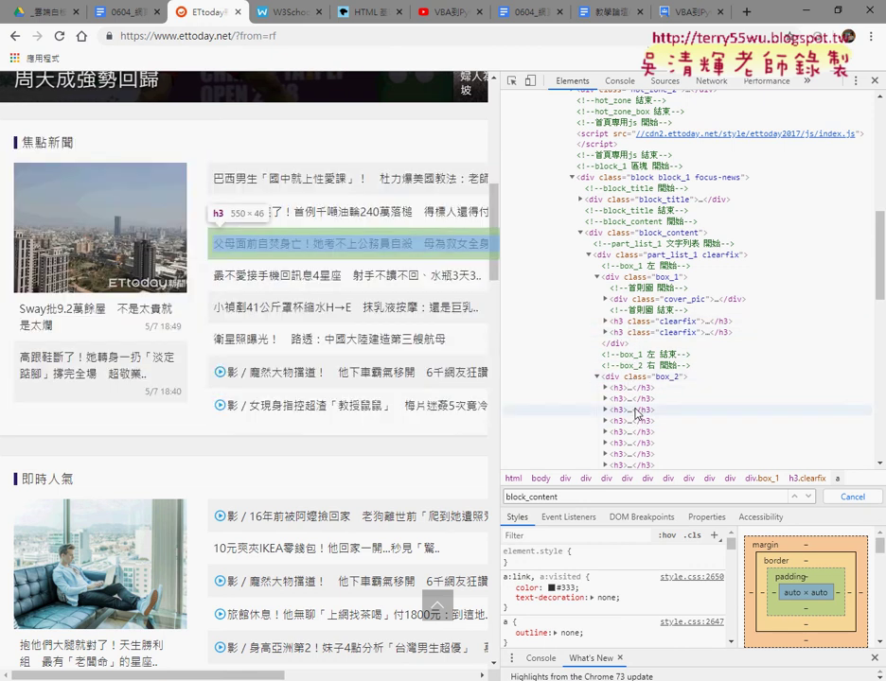
scroll(634, 350, "down", 3)
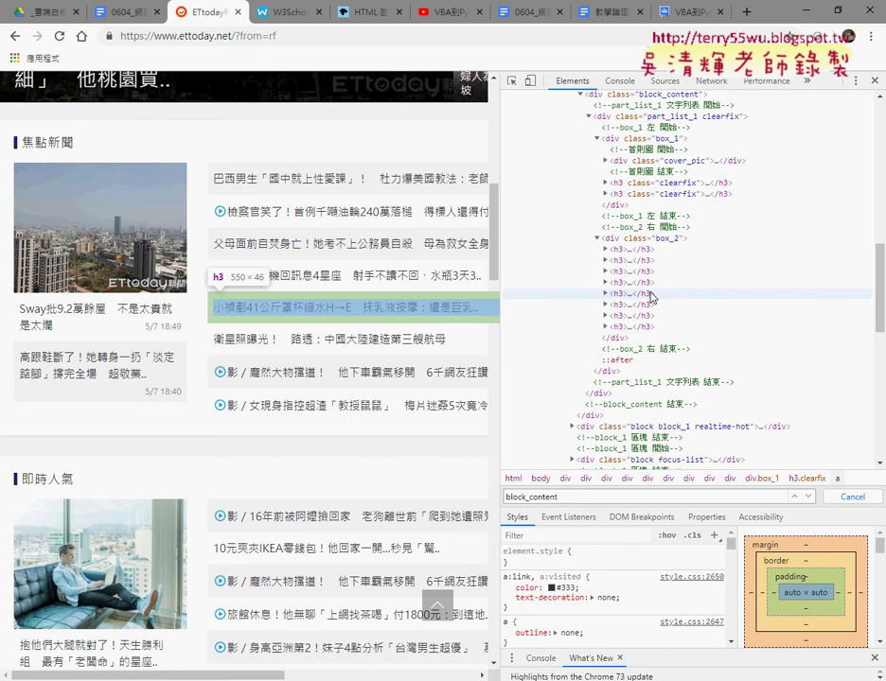
- Show the code down to the sp4 loop and highlight sp2, h3 and sp3 on lines 6 and 8
key("alt+Tab")
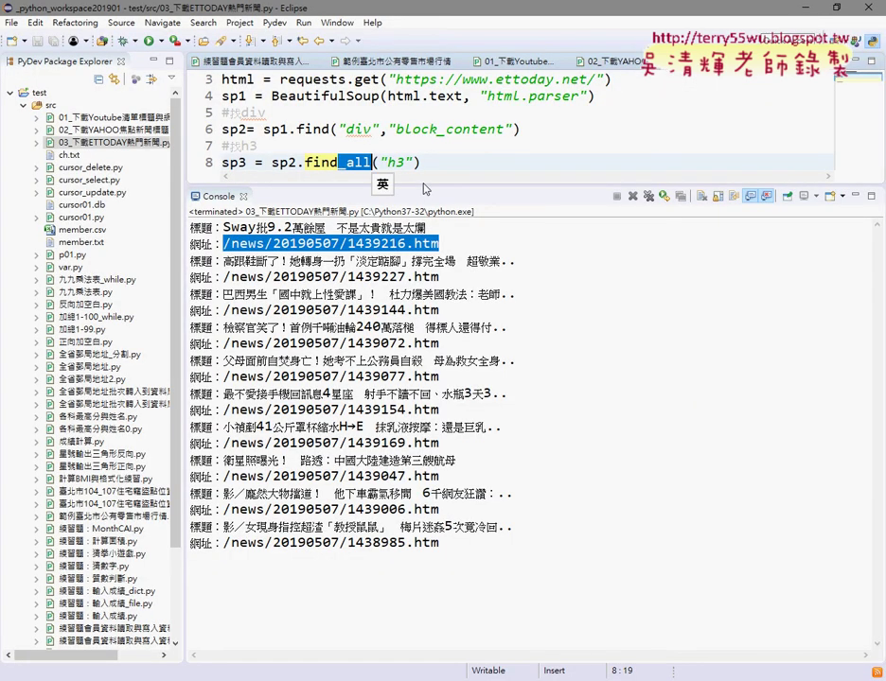
key("Up")
key("Up")
left_click_drag(425, 189, 425, 230)
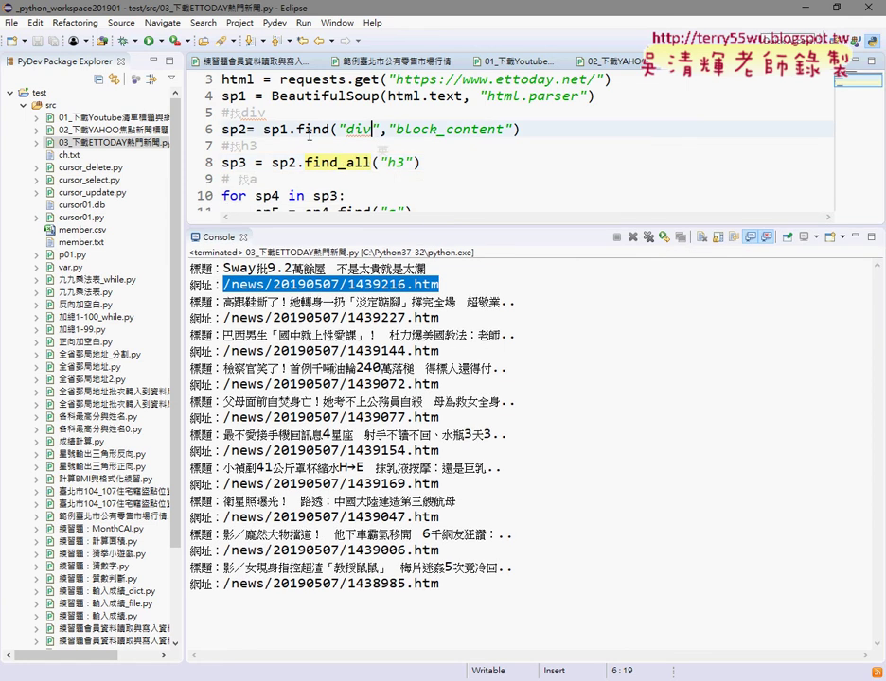
left_click_drag(246, 130, 222, 129)
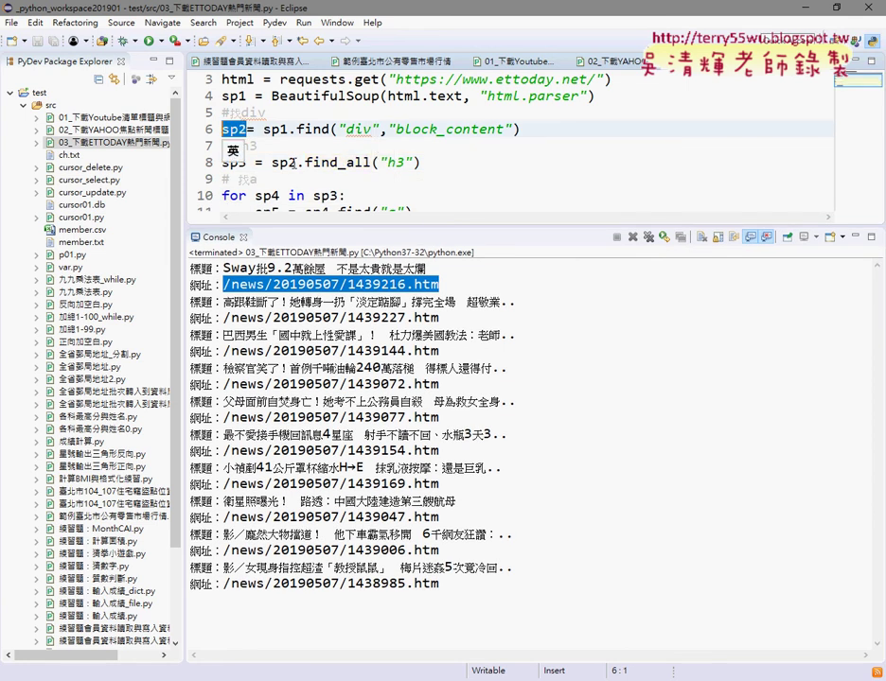
left_click_drag(296, 163, 271, 163)
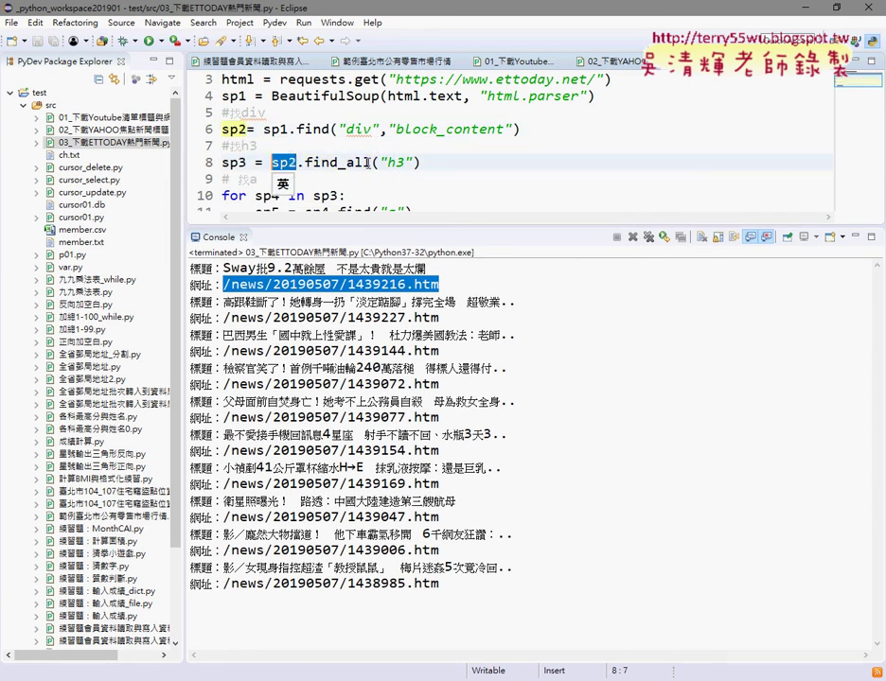
double_click(396, 163)
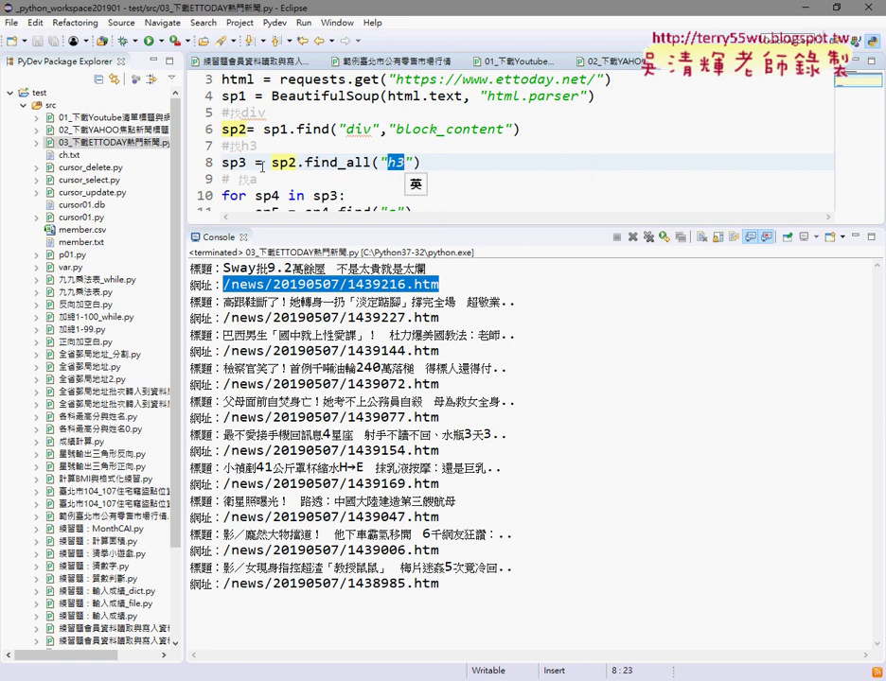
left_click_drag(247, 163, 220, 163)
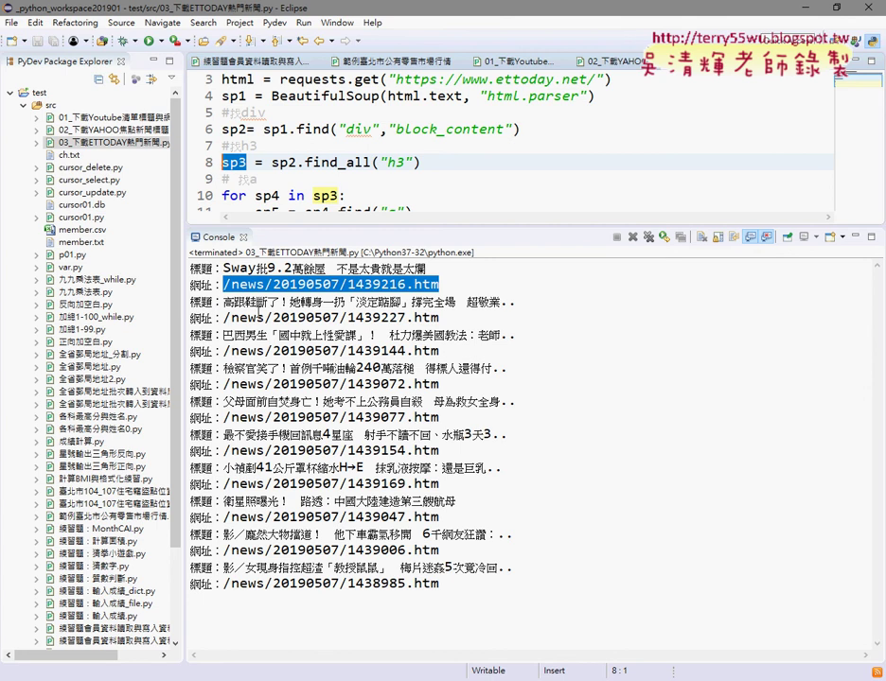
key("alt+Tab")
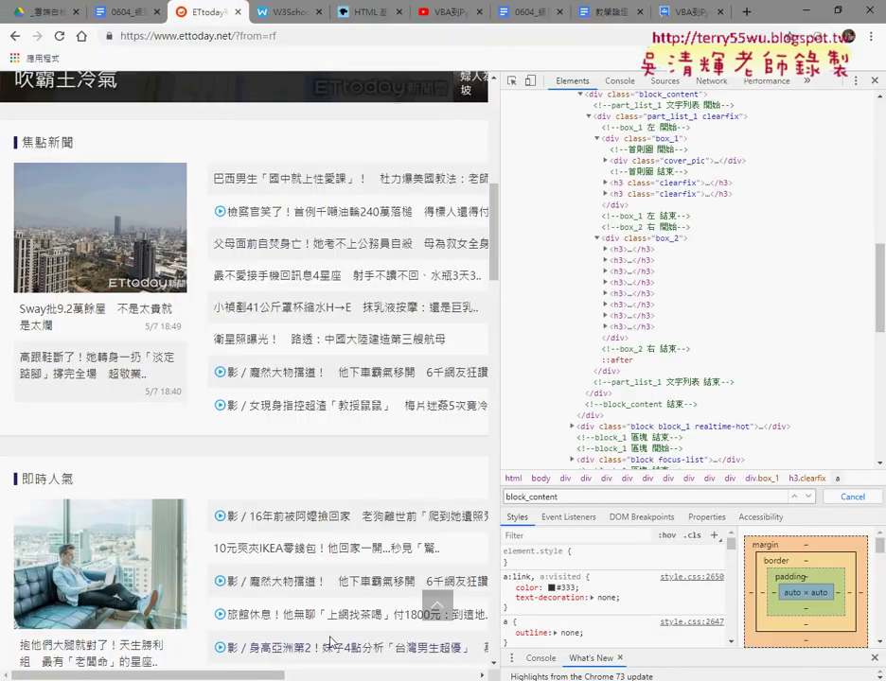
- Expand the first h3 class="clearfix" headline to show its link and date, then minimize Chrome
left_click(606, 184)
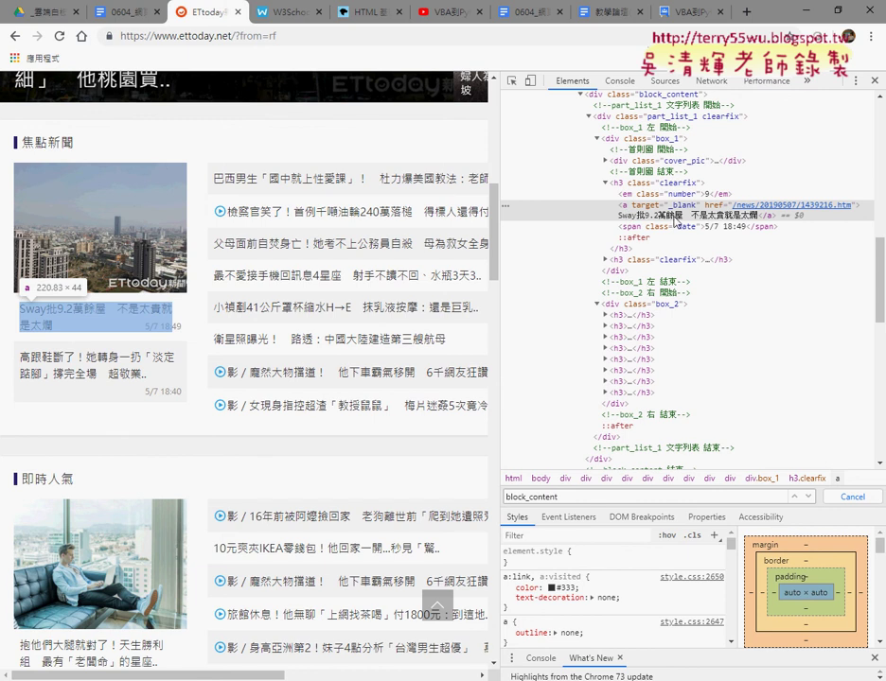
left_click(809, 10)
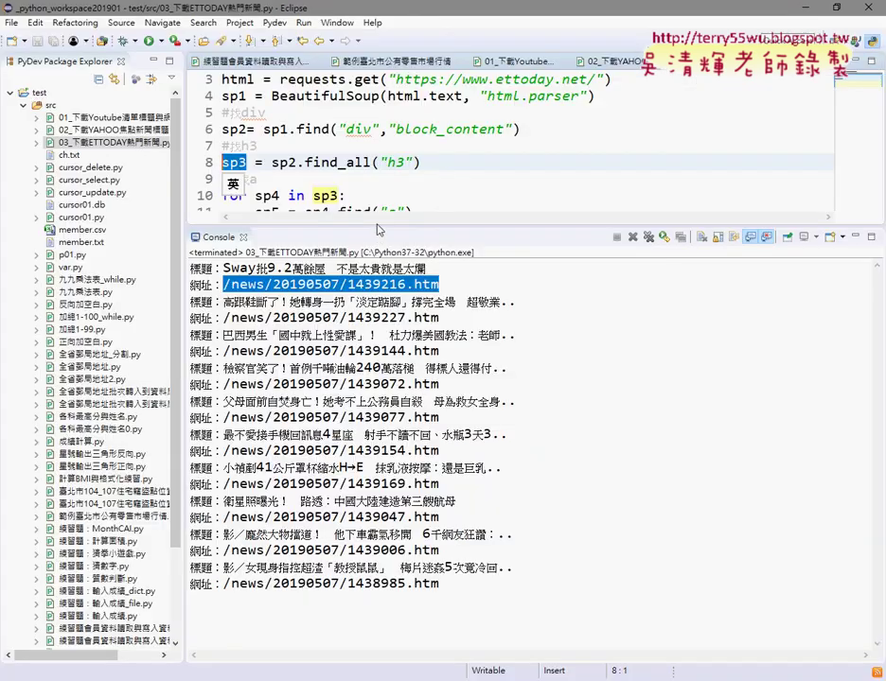
- Highlight sp2.find_all("h3"), the sp3 loop and sp4.find("a") in the code, then switch to Chrome
left_click_drag(377, 230, 377, 274)
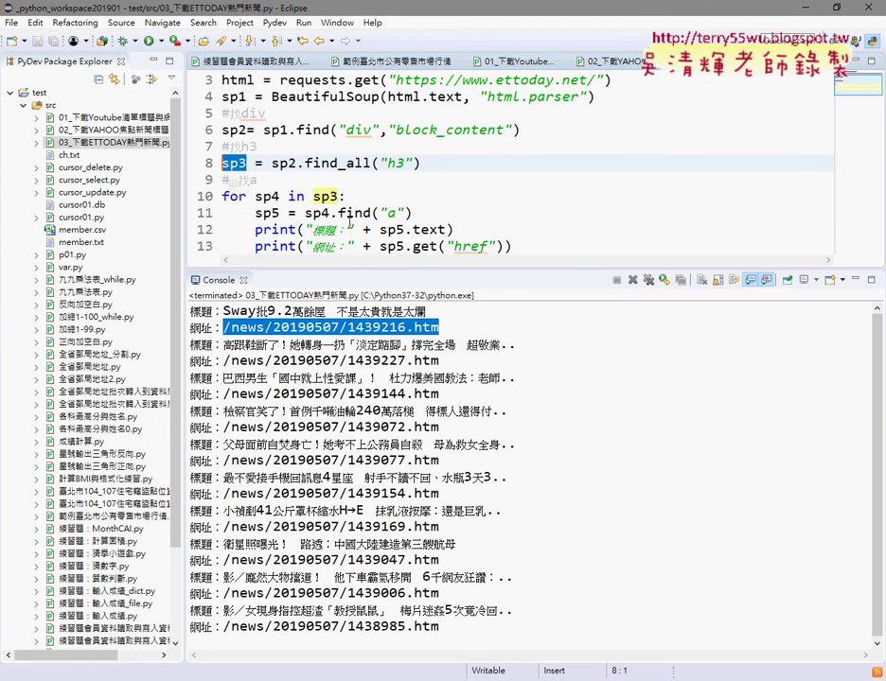
left_click_drag(421, 163, 255, 164)
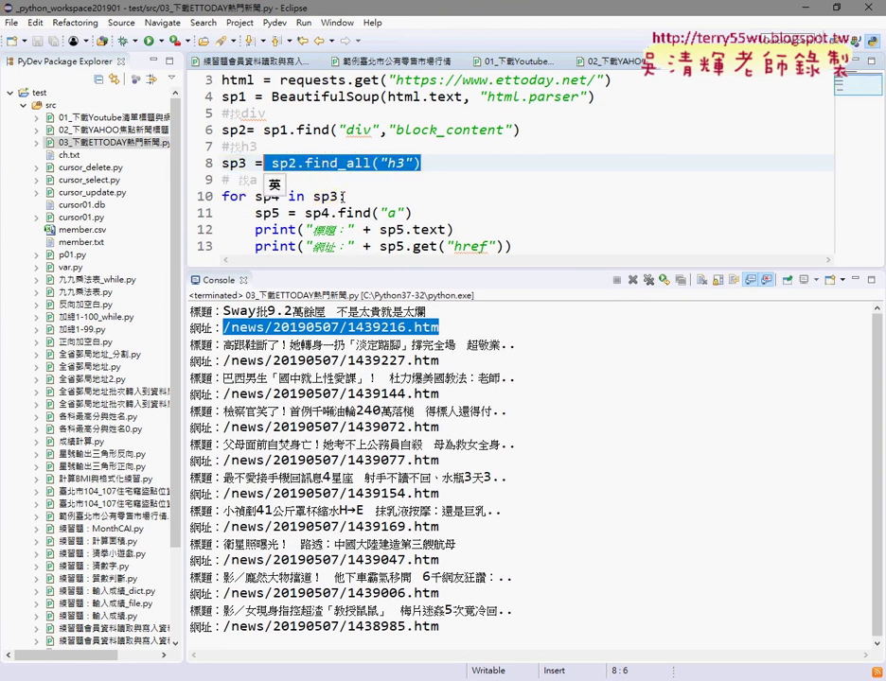
left_click_drag(338, 196, 255, 196)
key("shift+Left")
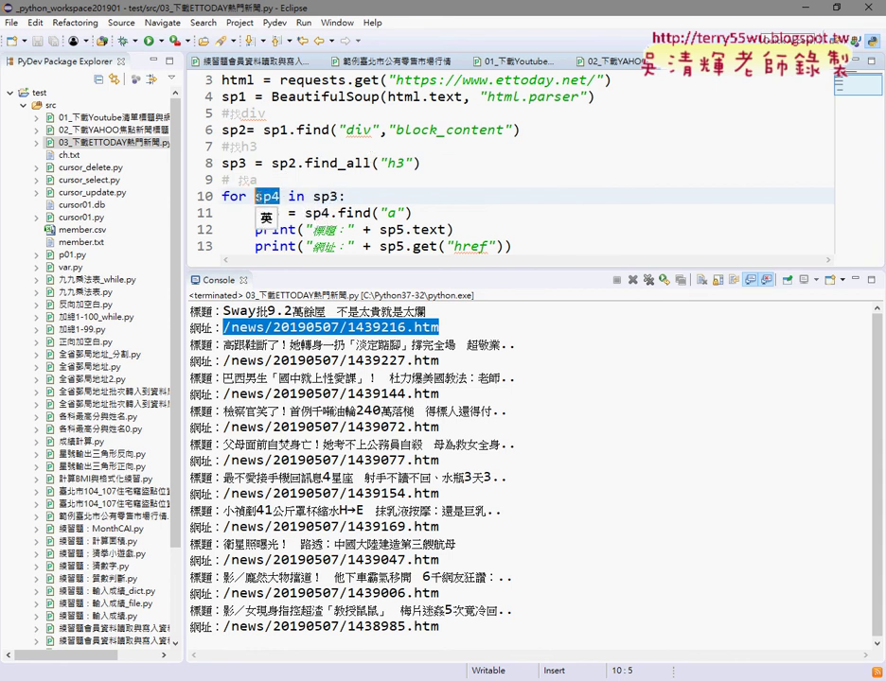
left_click_drag(305, 212, 356, 212)
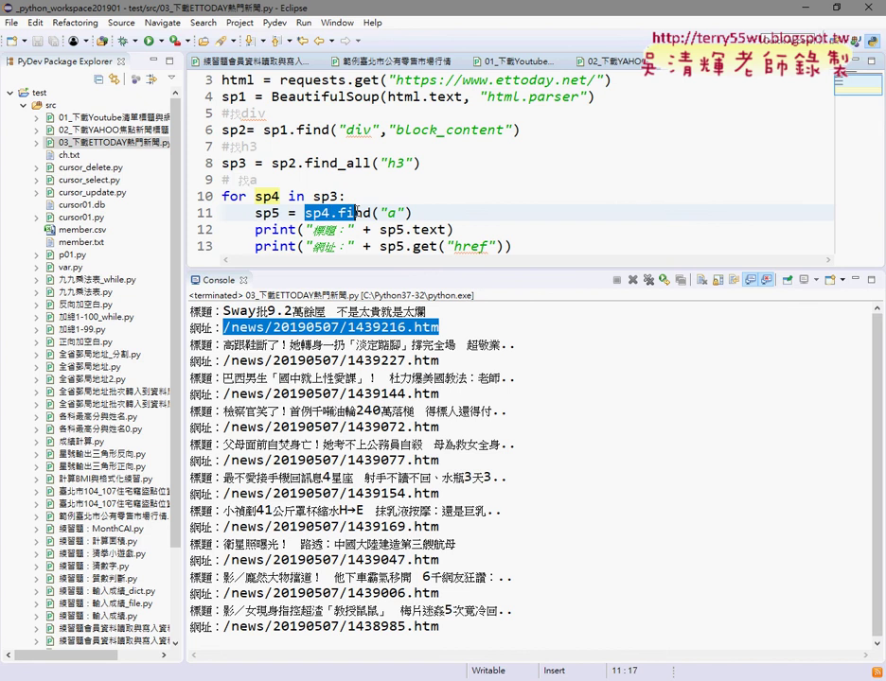
key("shift+End")
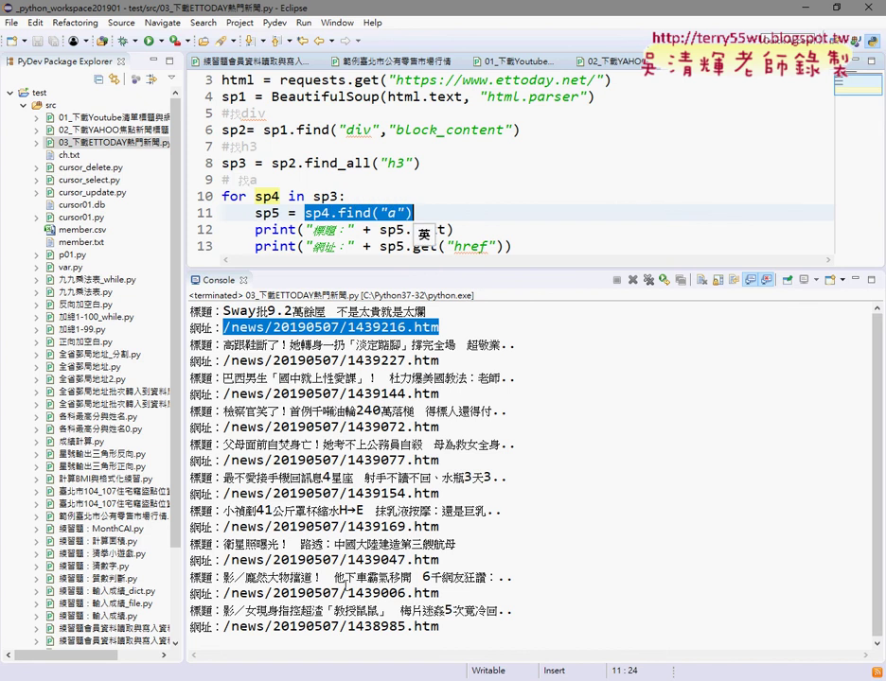
key("alt+Tab")
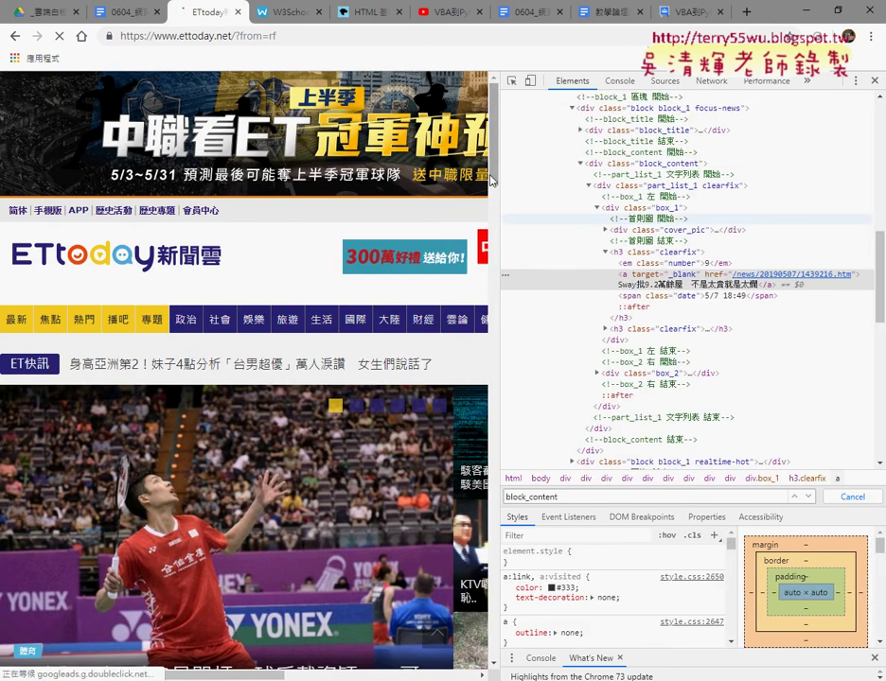
- Inspect the 焦點新聞 headline link to /news/20190507/1439144.htm, then return to Eclipse
left_click_drag(495, 185, 502, 239)
scroll(320, 455, "down", 3)
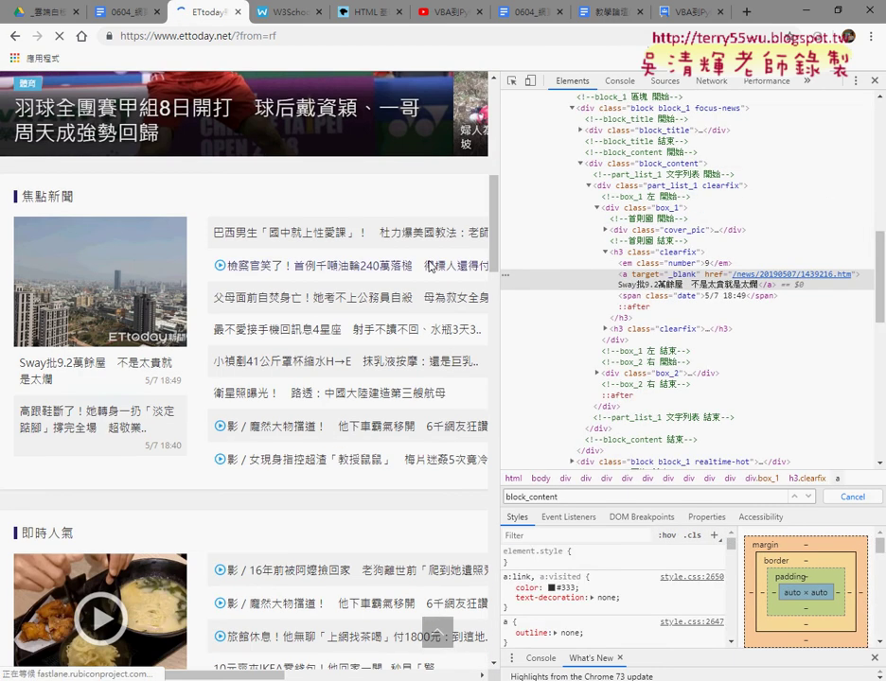
right_click(298, 223)
left_click(320, 344)
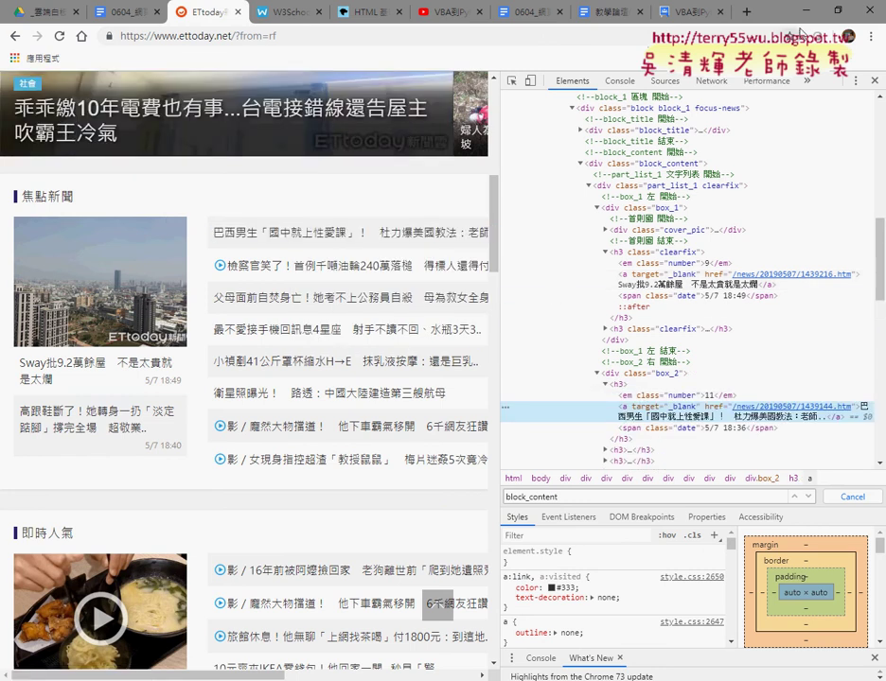
key("alt+Tab")
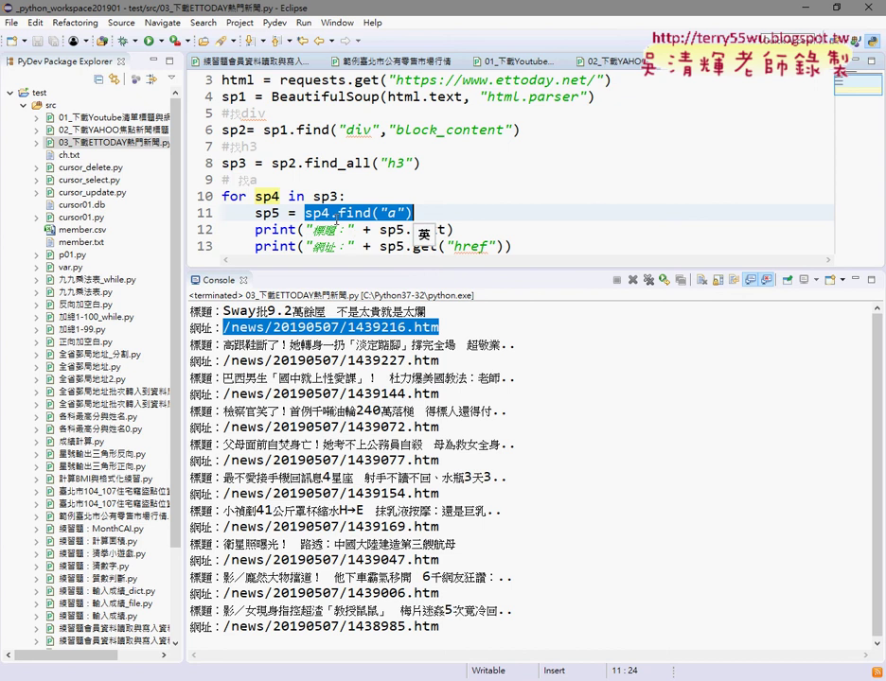
left_click(338, 213)
left_click_drag(281, 213, 256, 213)
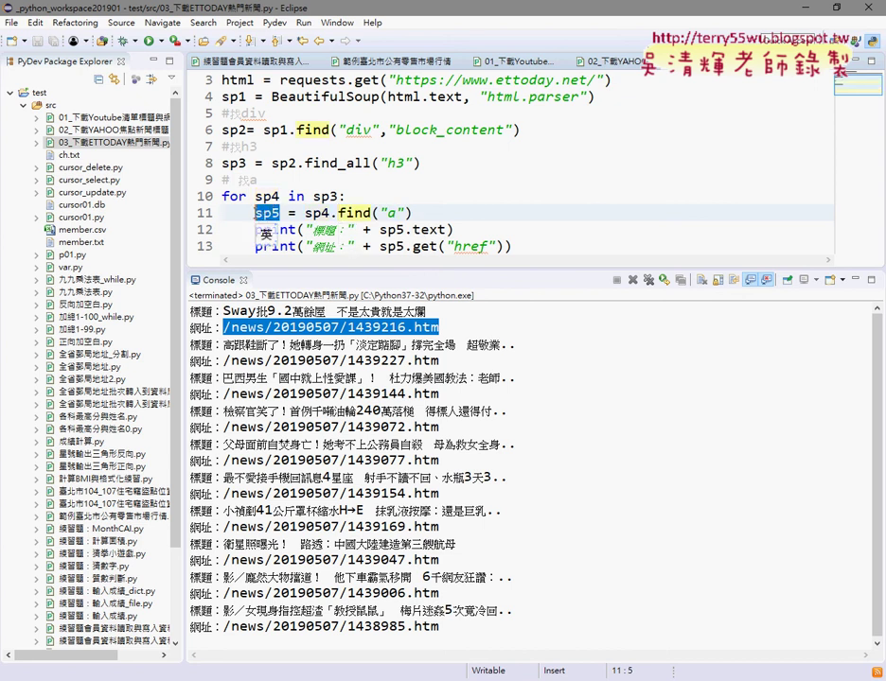
left_click_drag(380, 229, 450, 229)
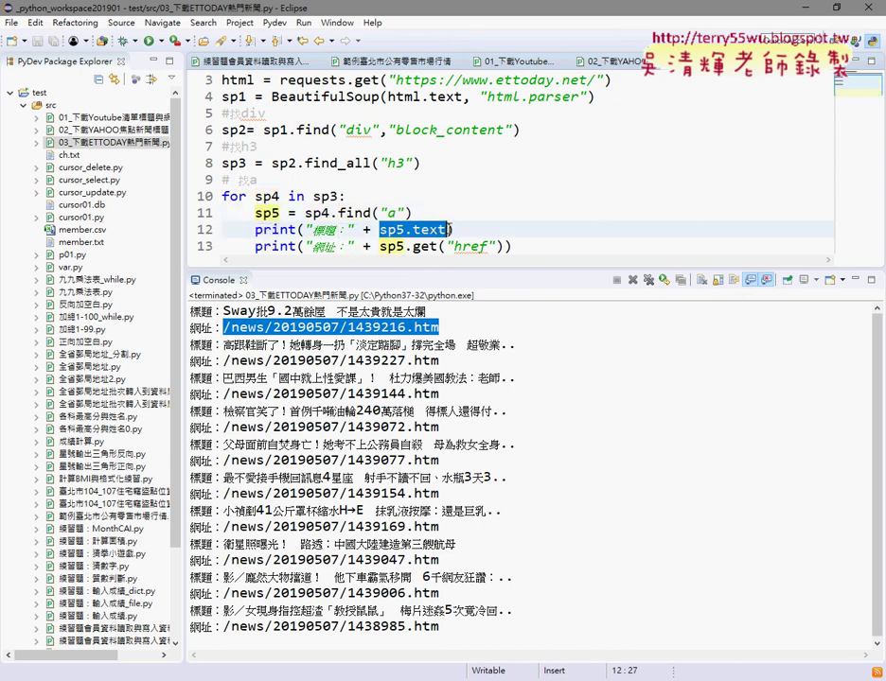
key("shift")
left_click_drag(503, 246, 381, 247)
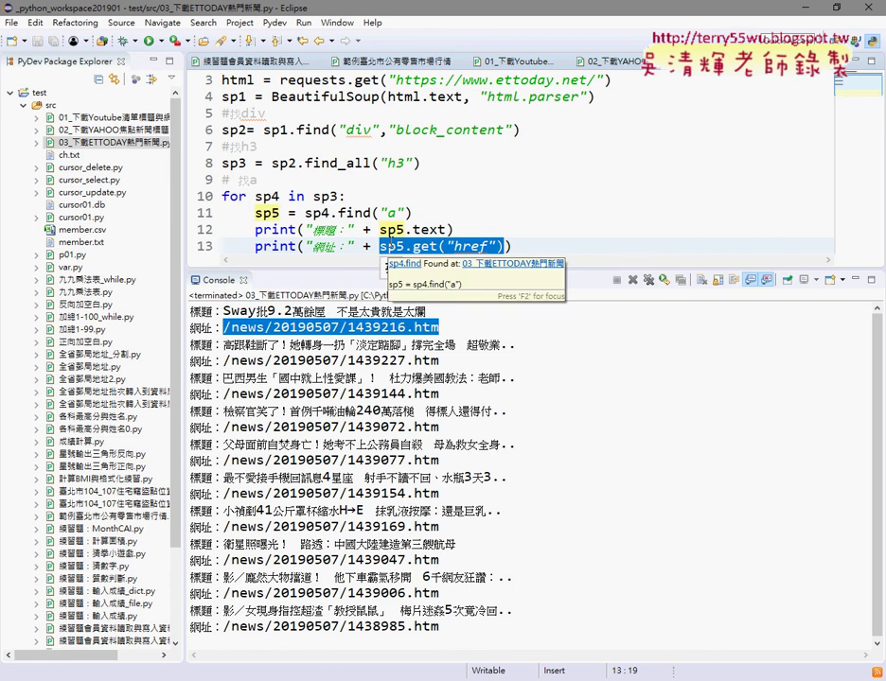
mouse_move(519, 121)
left_mouse_down()
mouse_move(702, 303)
mouse_move(511, 393)
left_mouse_up()
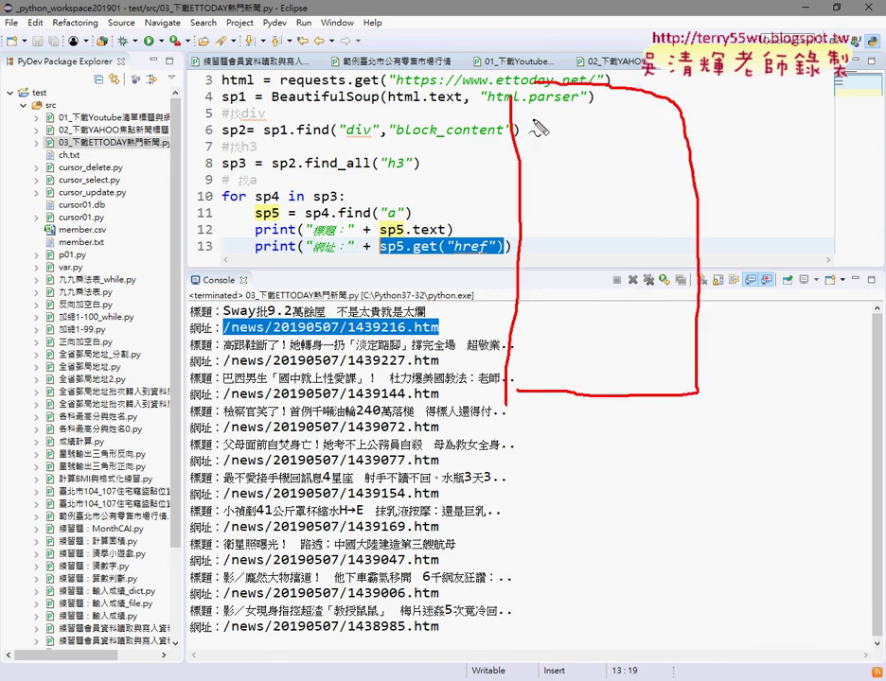
mouse_move(536, 121)
left_mouse_down()
mouse_move(542, 163)
mouse_move(645, 121)
mouse_move(597, 180)
mouse_move(568, 168)
left_mouse_up()
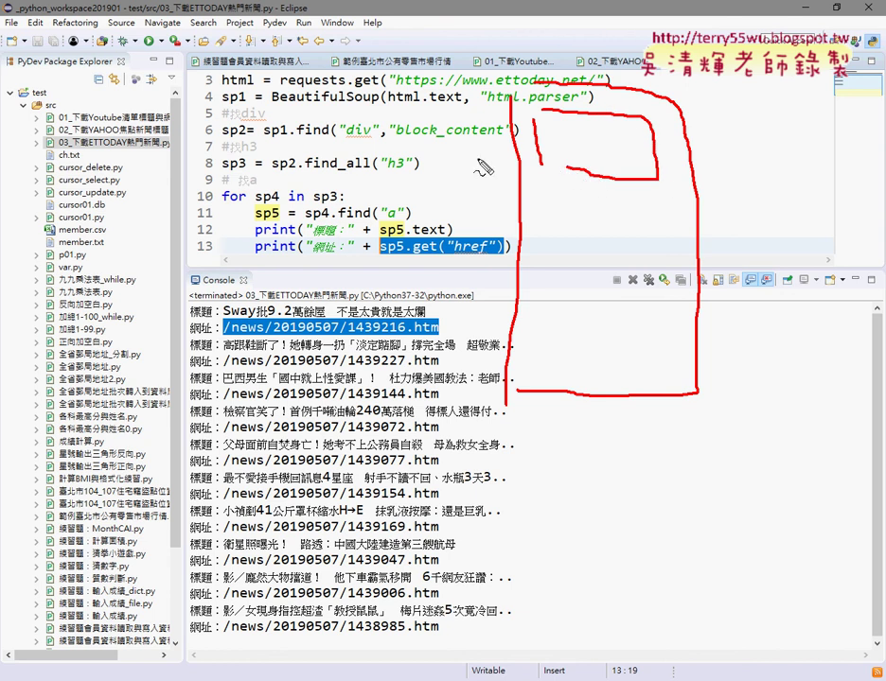
left_click_drag(386, 168, 417, 163)
mouse_move(558, 124)
left_mouse_down()
mouse_move(598, 130)
mouse_move(610, 161)
left_mouse_up()
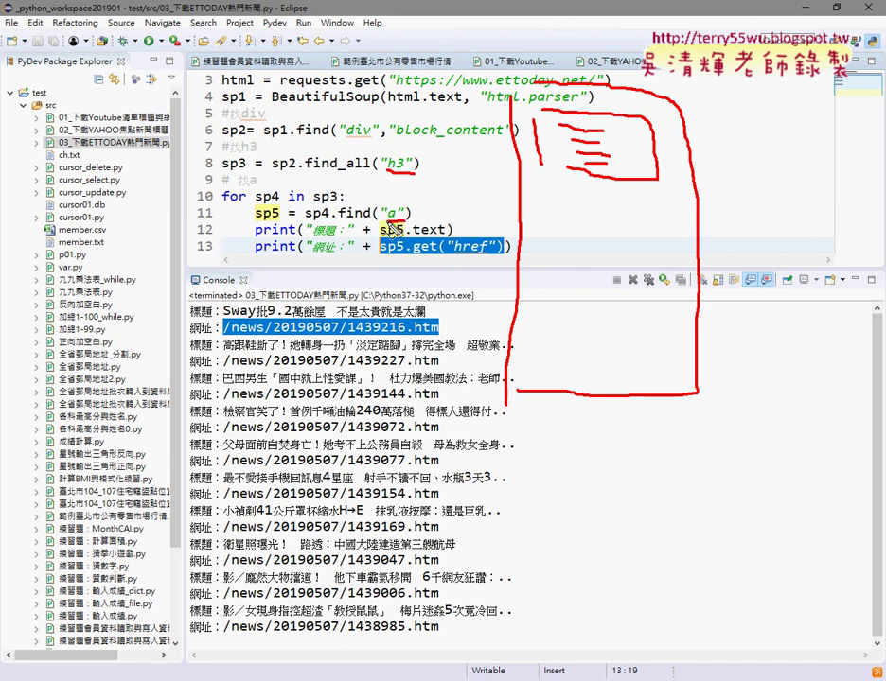
left_click_drag(568, 131, 599, 132)
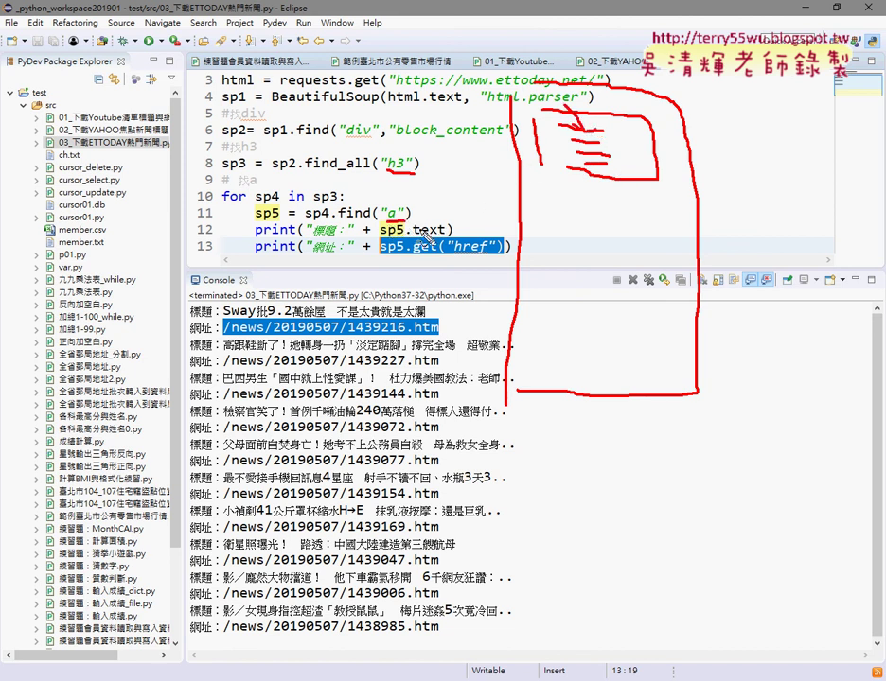
left_click_drag(452, 256, 488, 255)
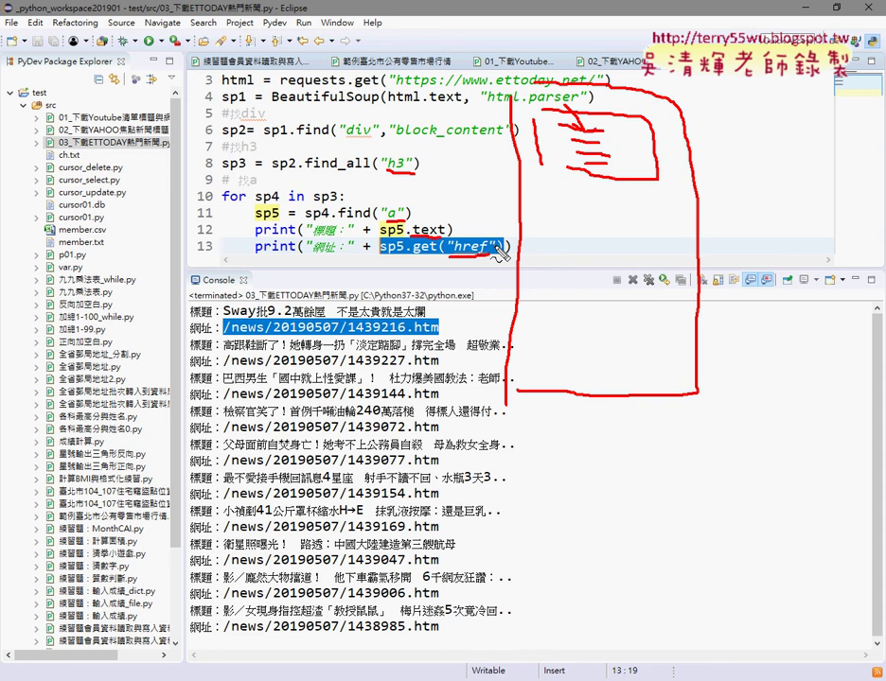
key("Escape")
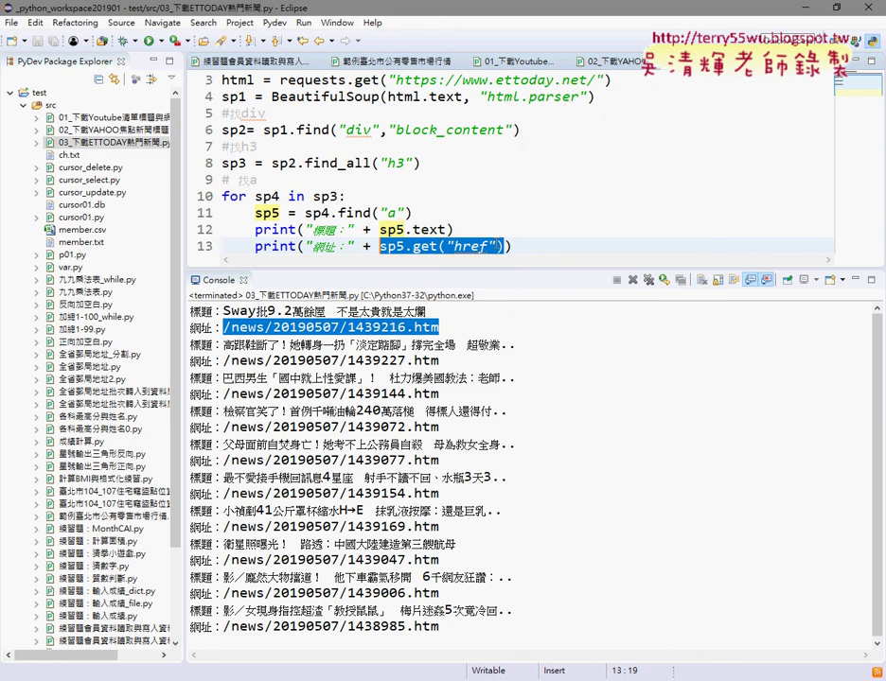
- Rerun the script, enlarge the console to show every headline-link pair, and switch to Chrome
left_click(284, 146)
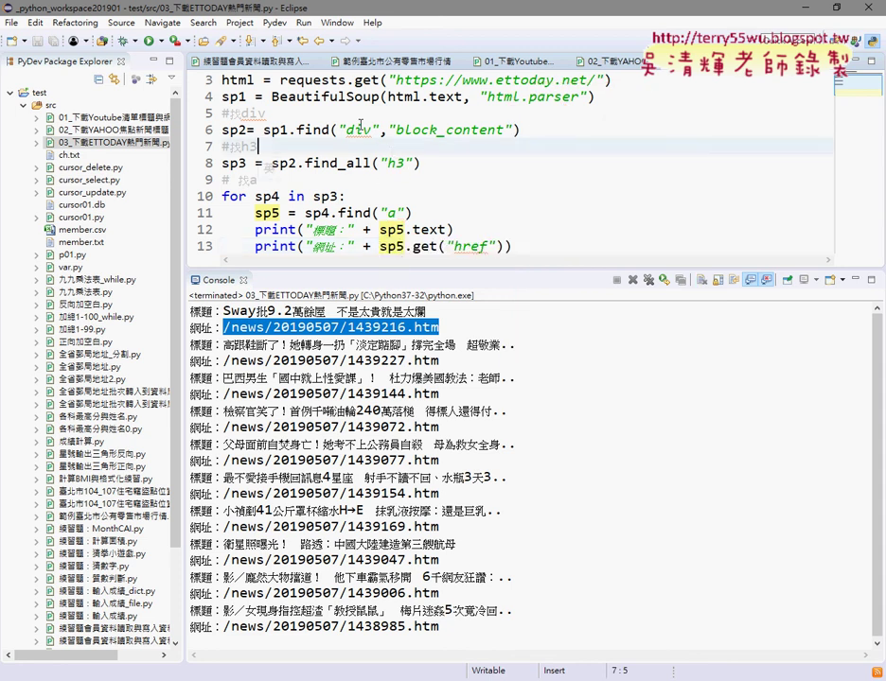
left_click(149, 40)
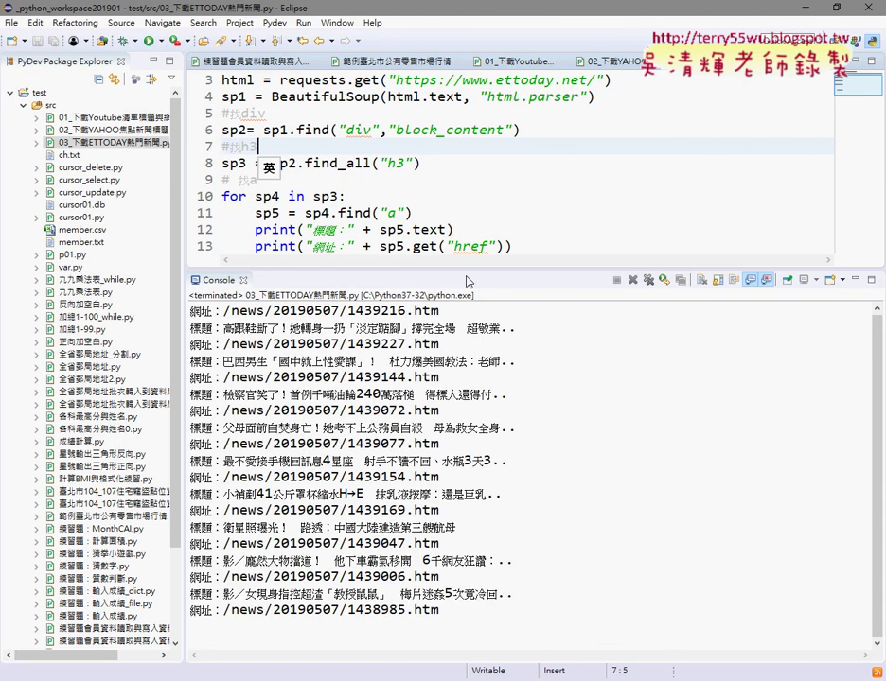
left_click_drag(465, 271, 465, 131)
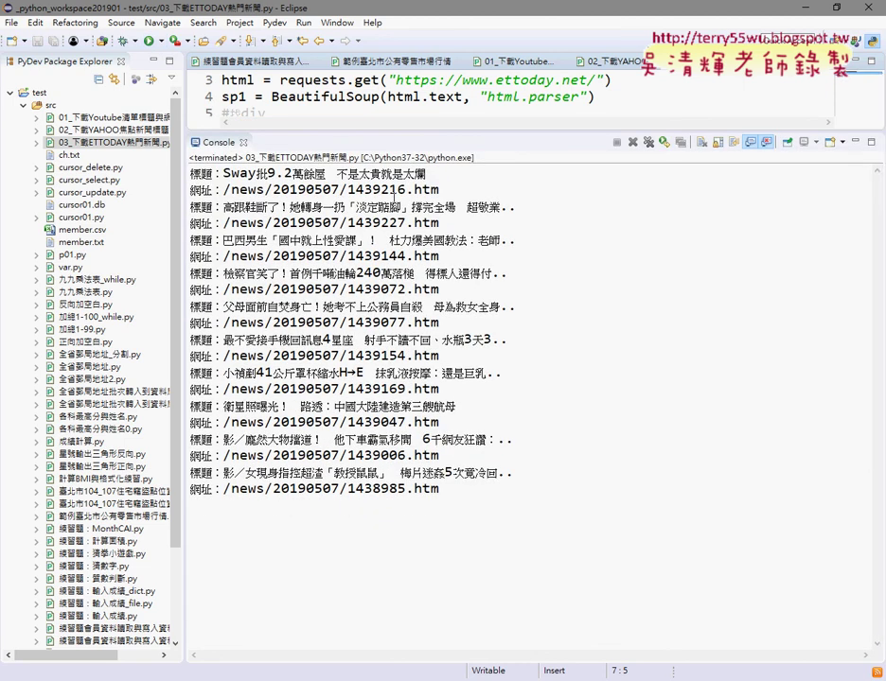
key("alt+Tab")
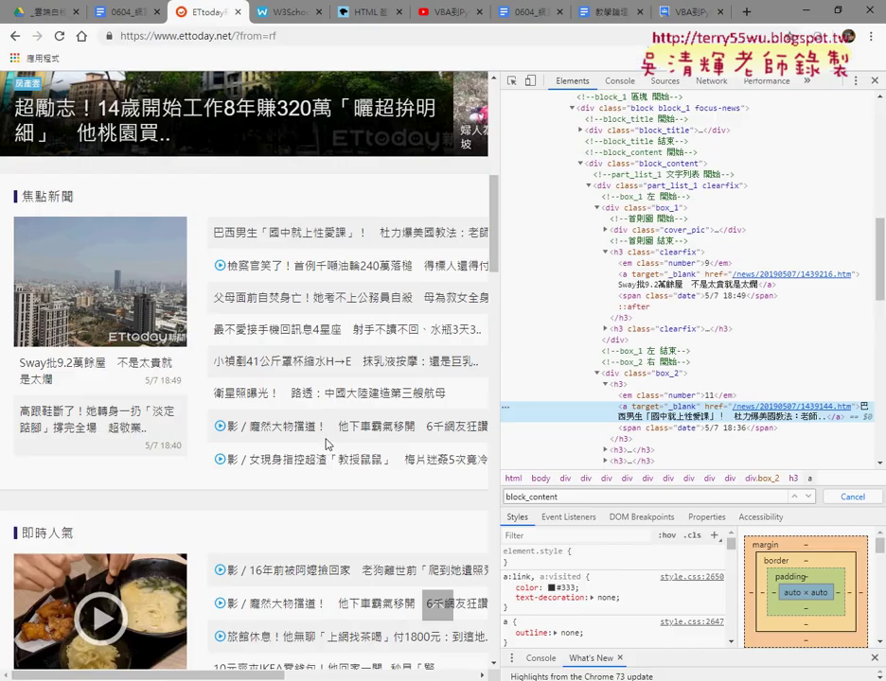
- Close DevTools and scroll the ETtoday page to highlight the 即時人氣 heading
left_click(874, 81)
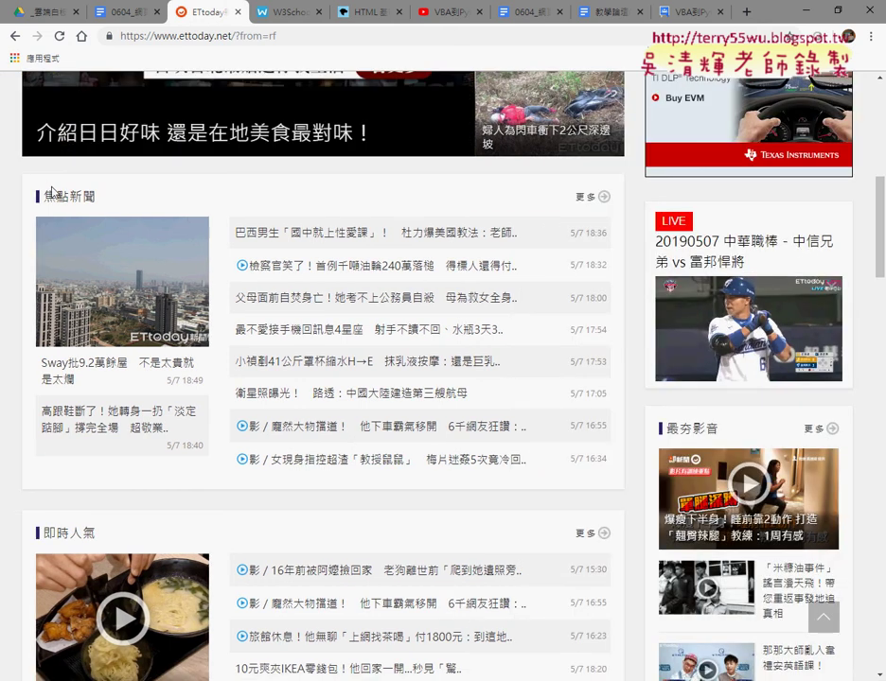
scroll(64, 193, "down", 5)
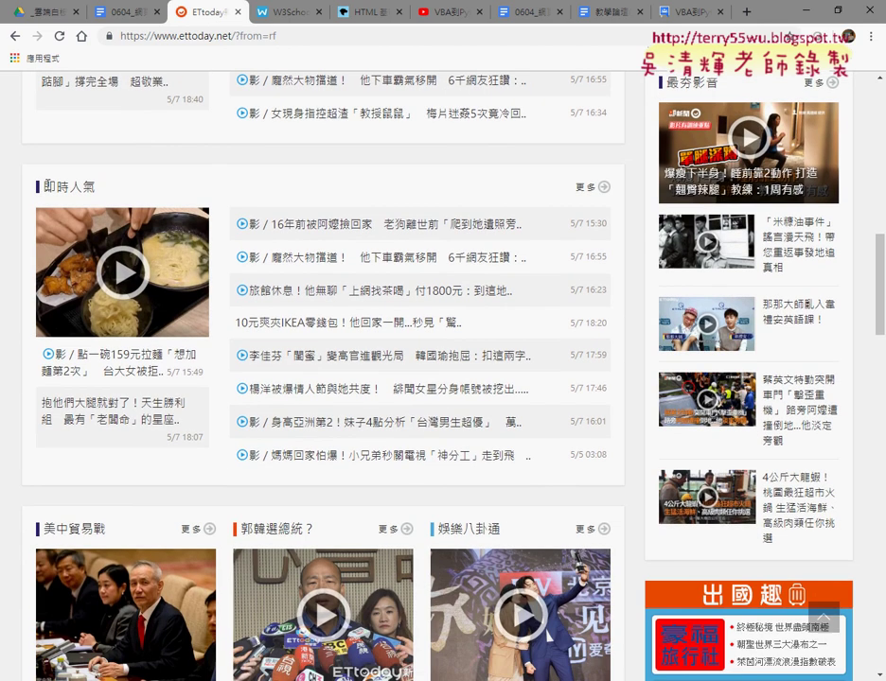
left_click_drag(40, 186, 111, 189)
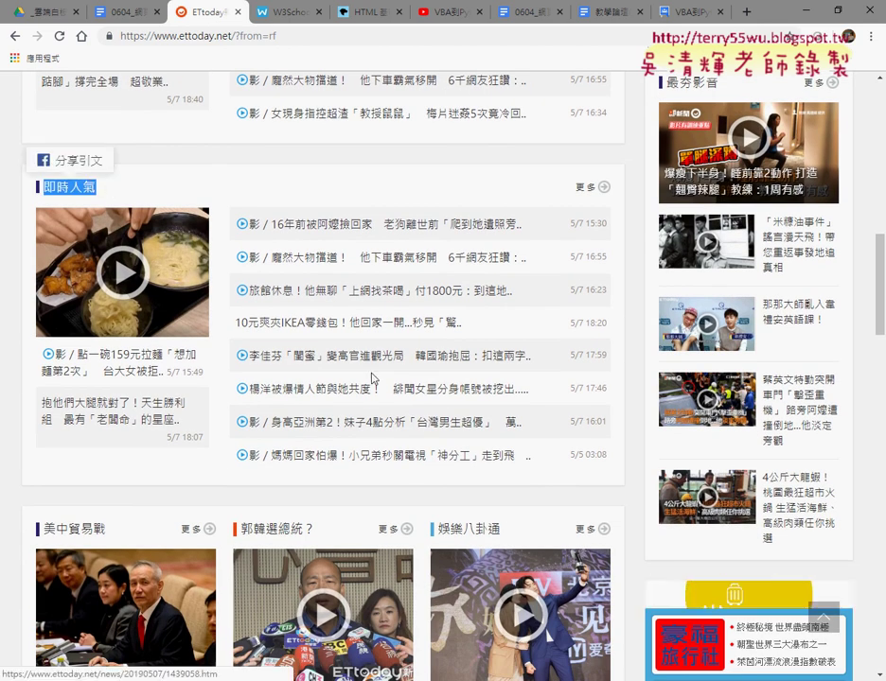
scroll(405, 383, "down", 3)
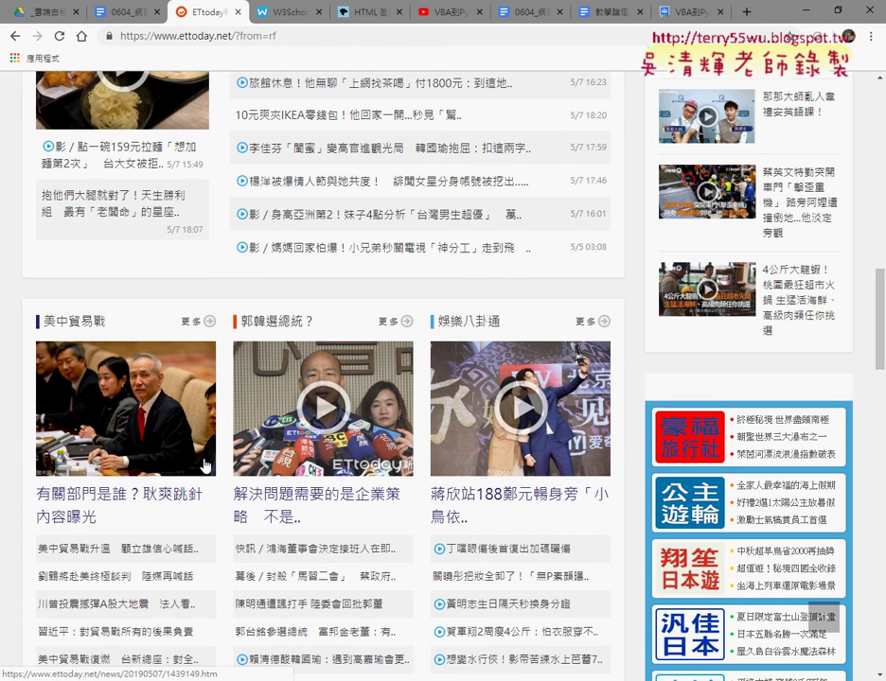
scroll(217, 459, "up", 3)
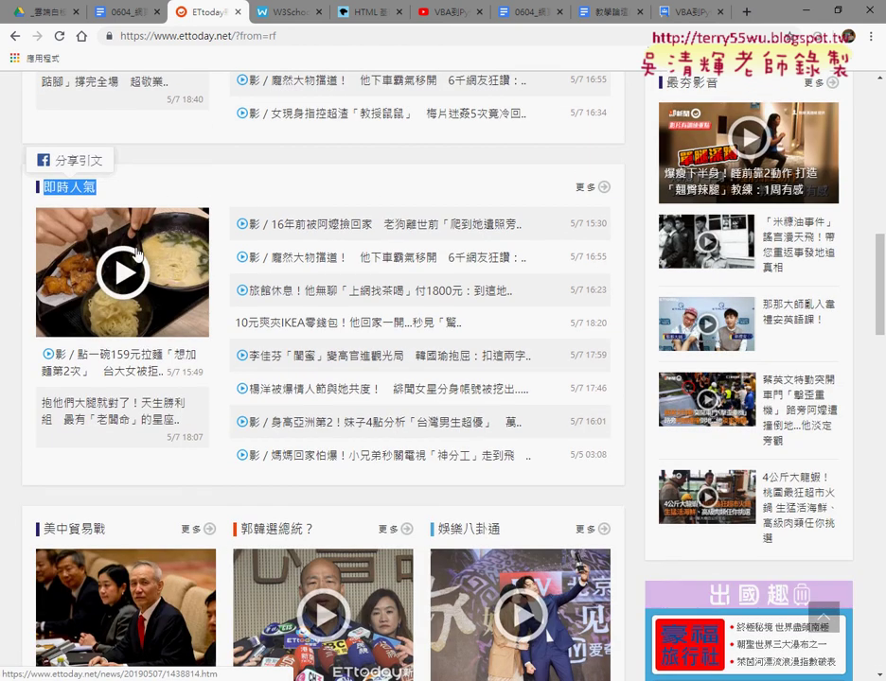